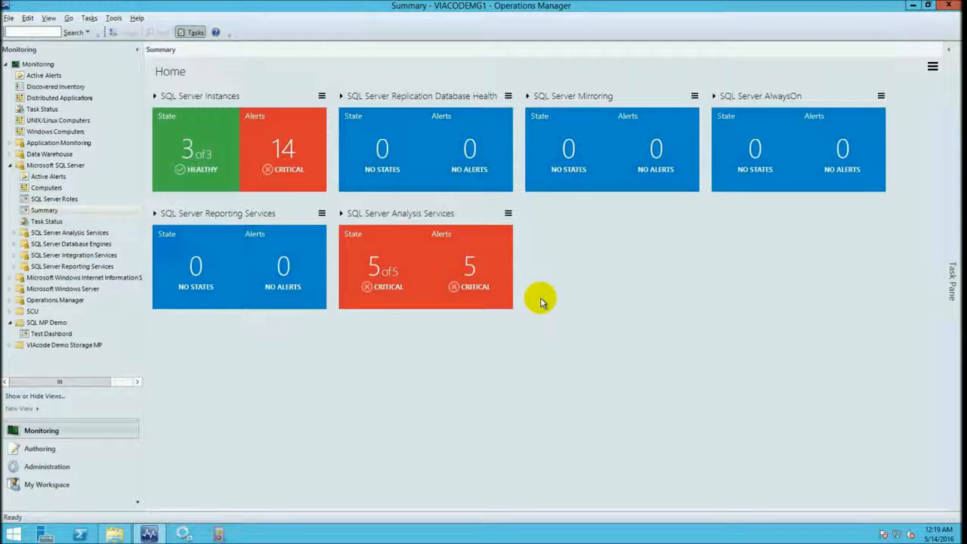
Show the Task Pane and drill into the SQL Server Instances objects, browsing their tiles.
click(949, 49)
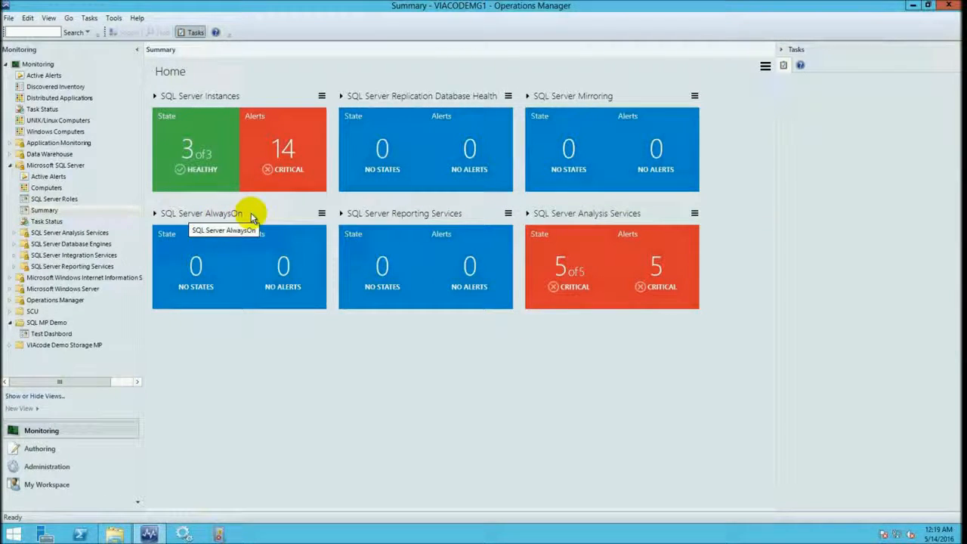
click(198, 158)
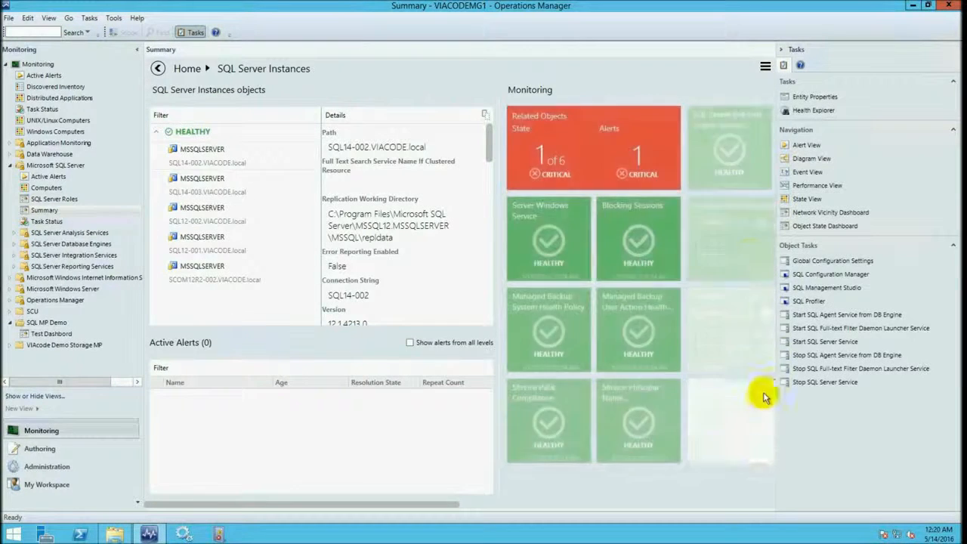
drag(403, 504, 803, 506)
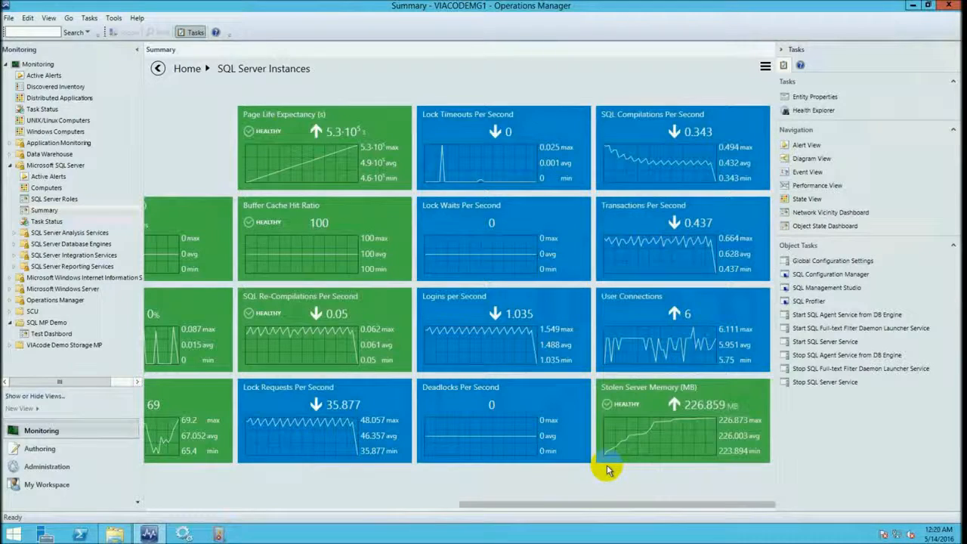
drag(597, 507, 189, 511)
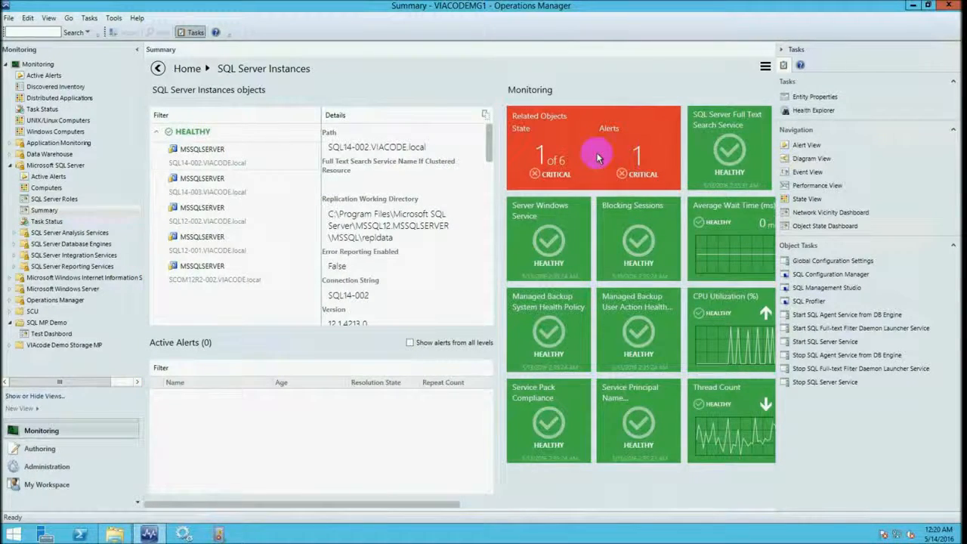
Drill into the MSSQLSERVER instance's related objects and scroll through its tiles.
click(597, 157)
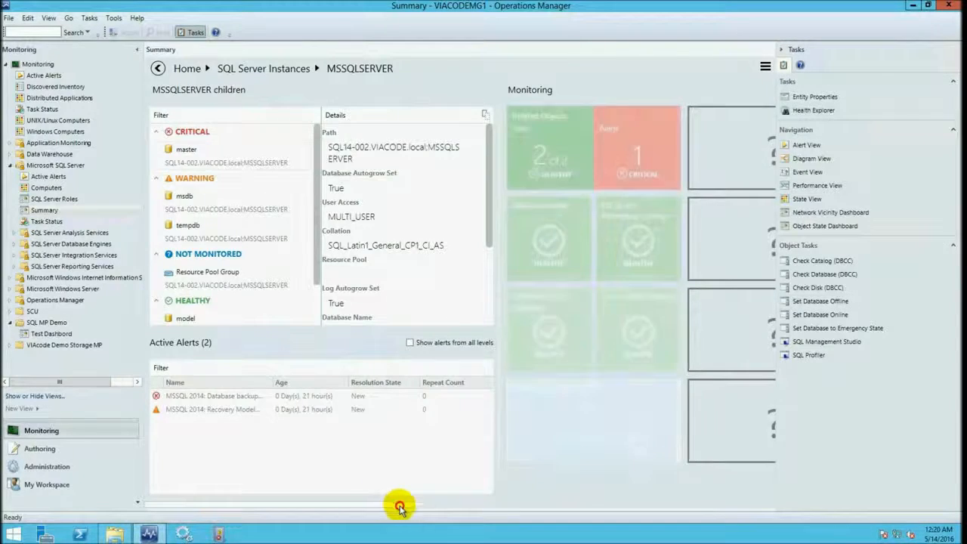
drag(400, 507, 733, 511)
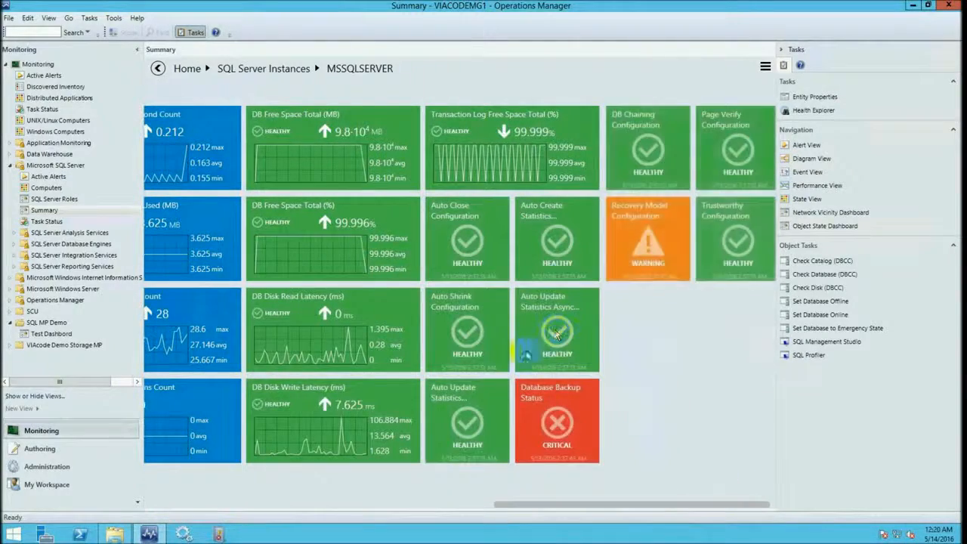
drag(557, 508, 170, 496)
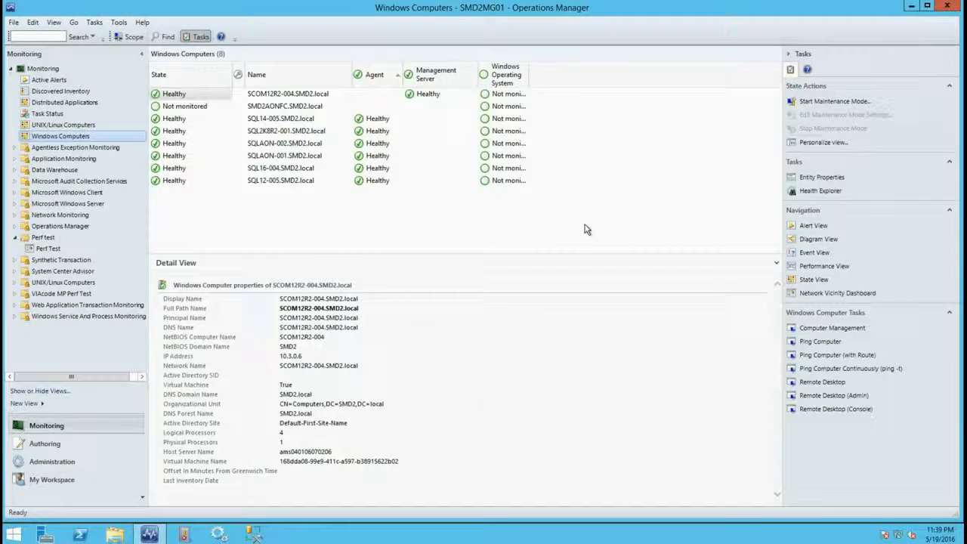
Open the Perf Test dashboard and drill into the All DBEngine Group objects.
click(49, 248)
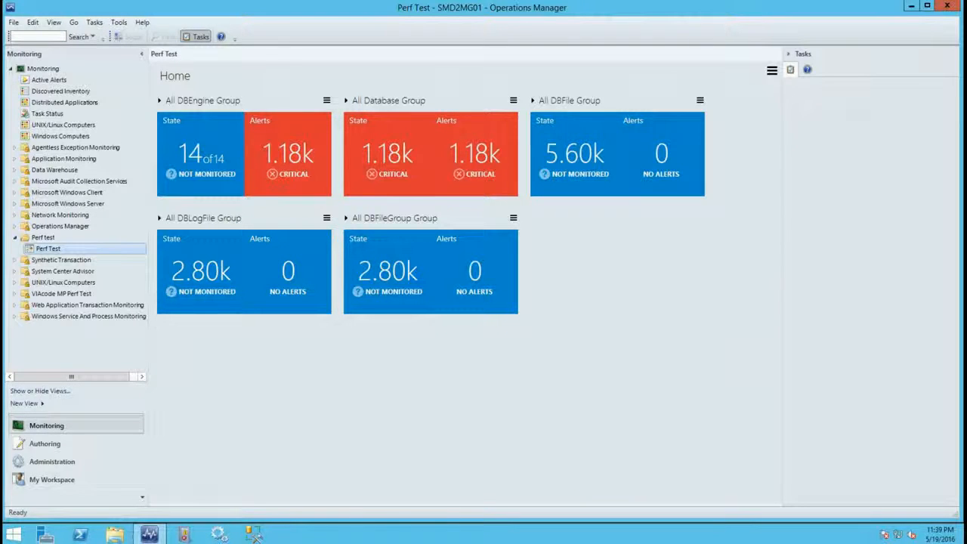
click(191, 150)
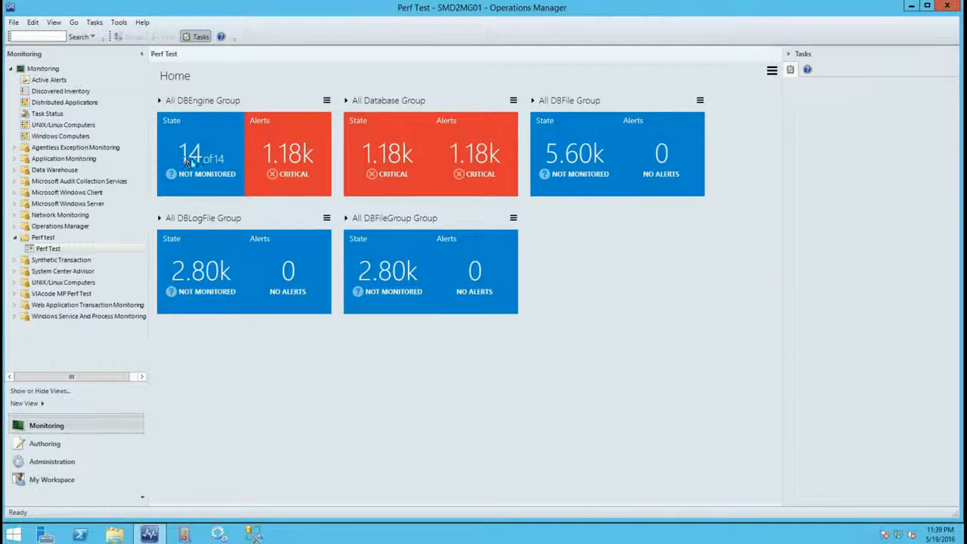
double_click(208, 154)
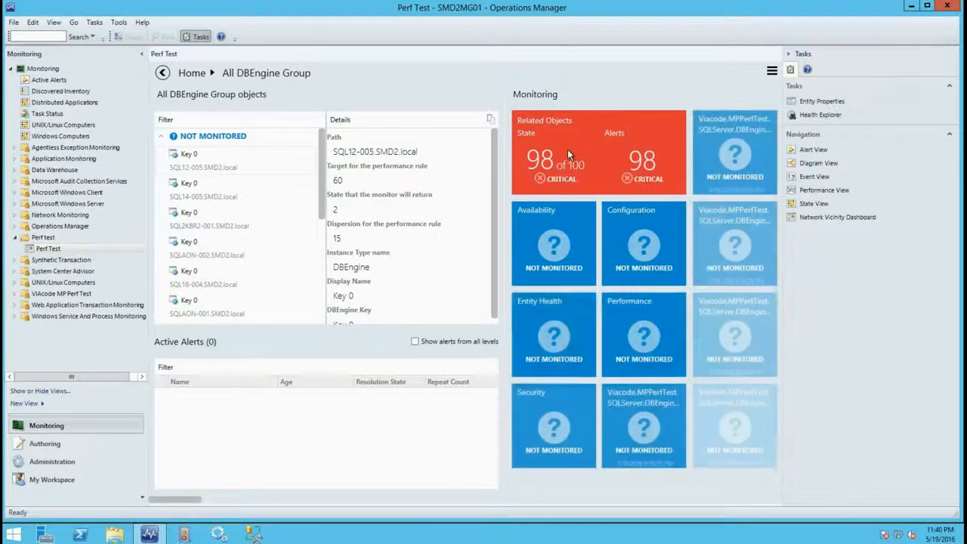
drag(367, 514, 236, 510)
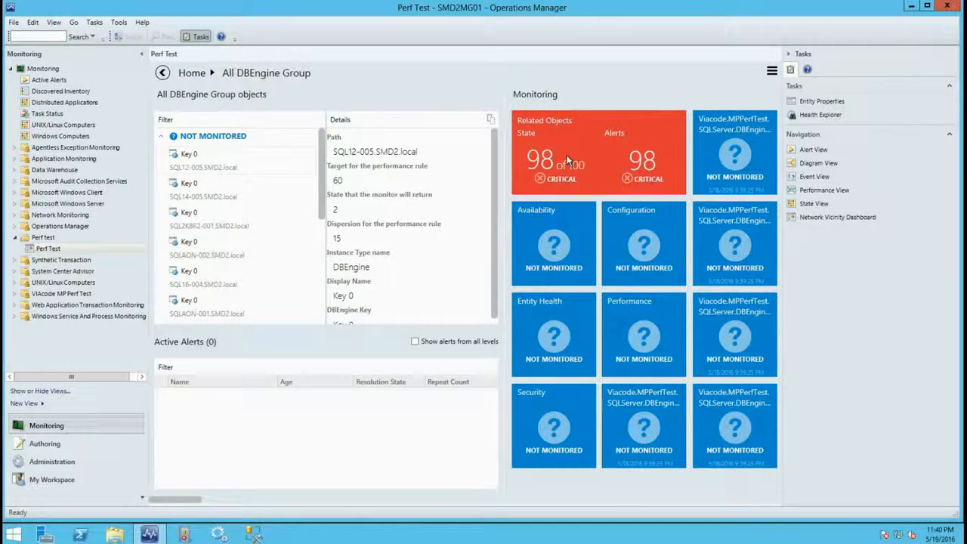
Drill two levels into Key 0's children, then return to the Perf Test Home view.
click(567, 155)
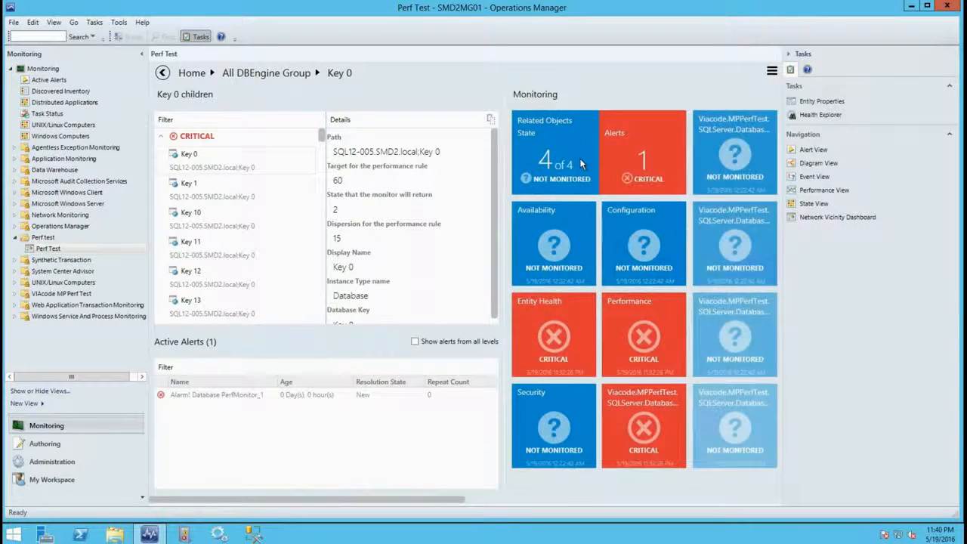
click(579, 162)
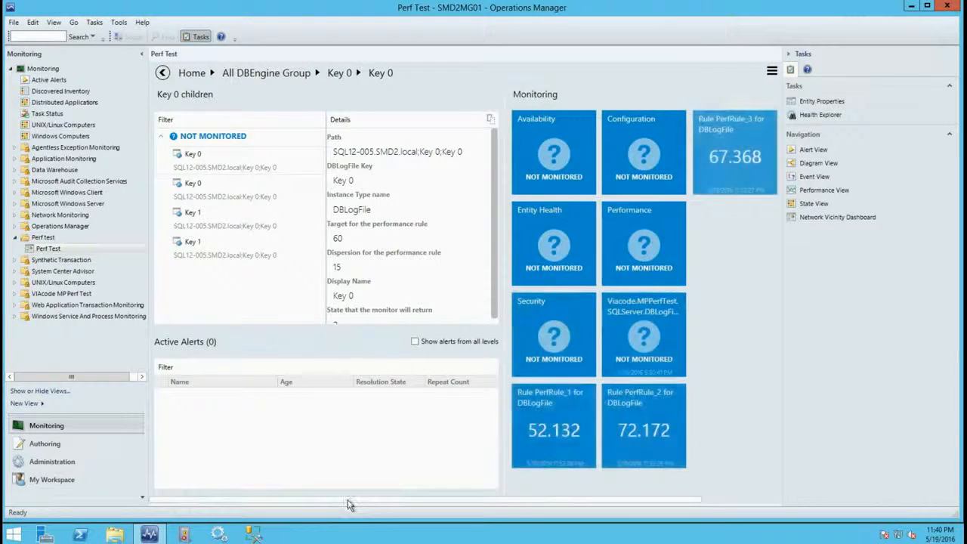
drag(353, 500, 371, 500)
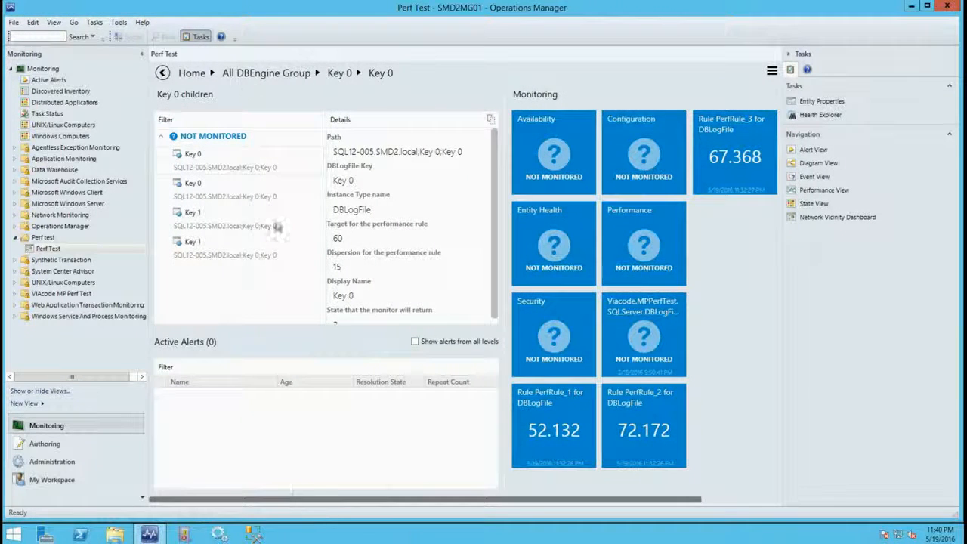
click(191, 73)
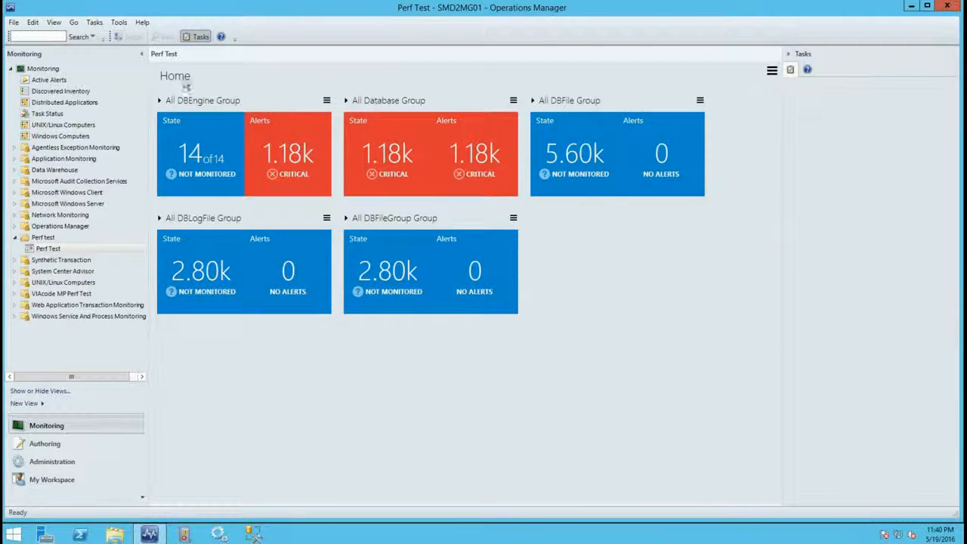
Expand All DBEngine Group and add an aggregated performance tile using Rule PerfRule_1 for DBEngine.
click(159, 100)
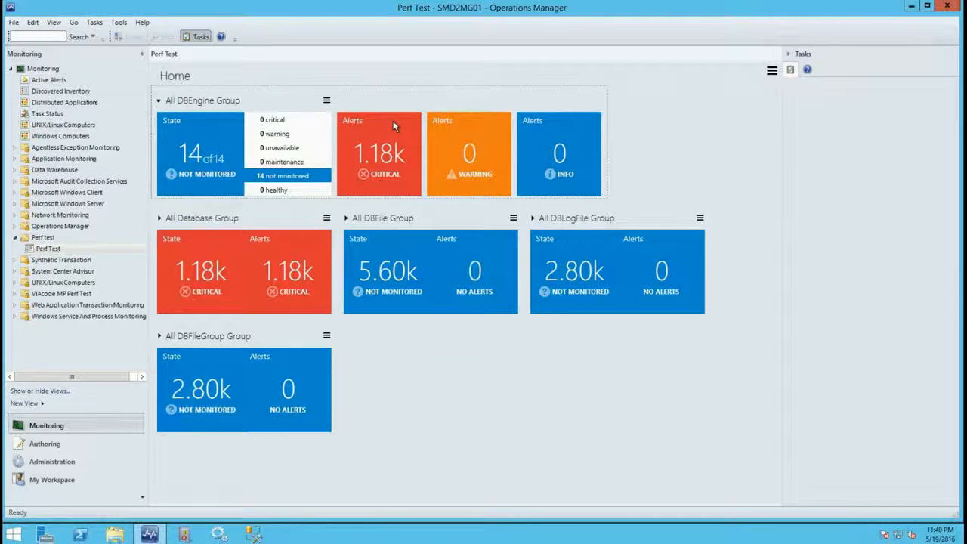
click(326, 100)
click(355, 128)
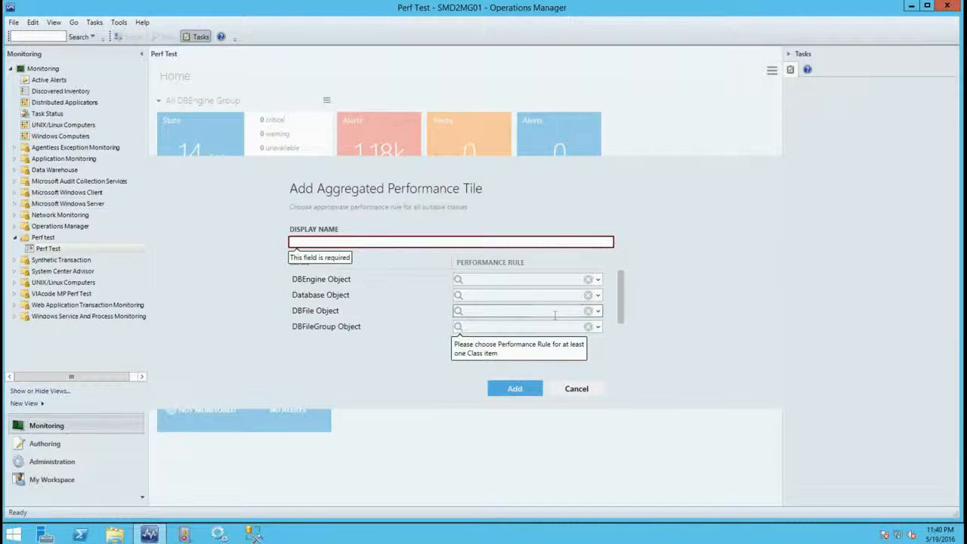
click(597, 279)
click(549, 297)
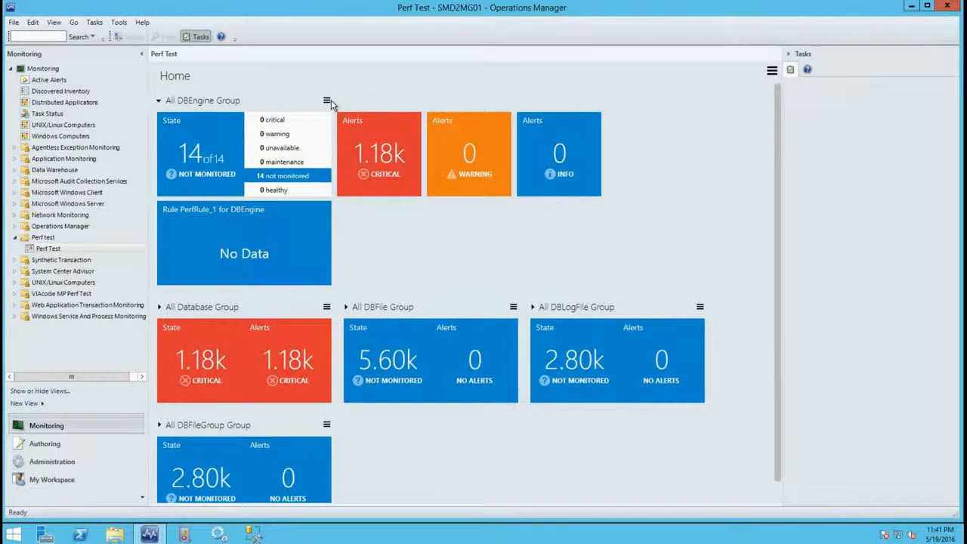
Add an aggregated monitor tile with PerfMonitor_1 to the All DBEngine Group.
click(327, 102)
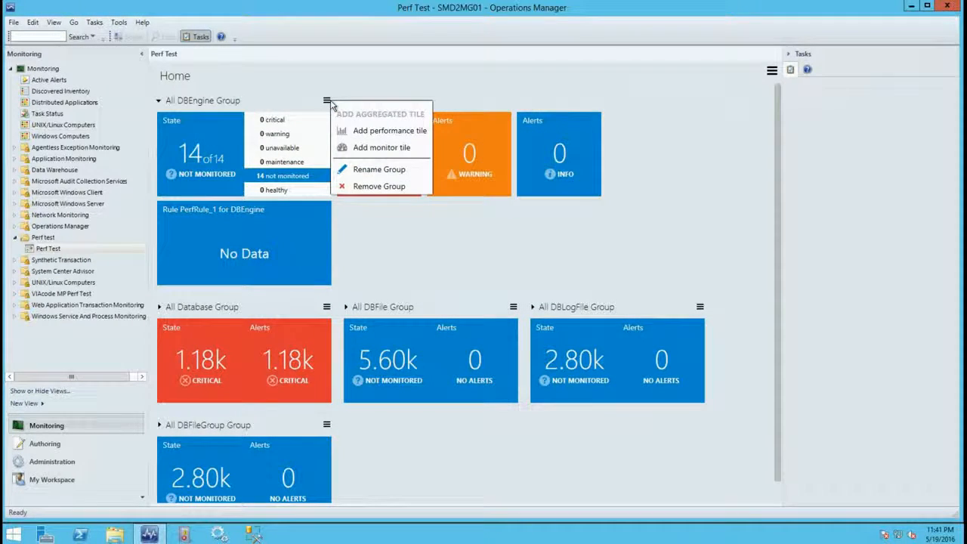
click(383, 148)
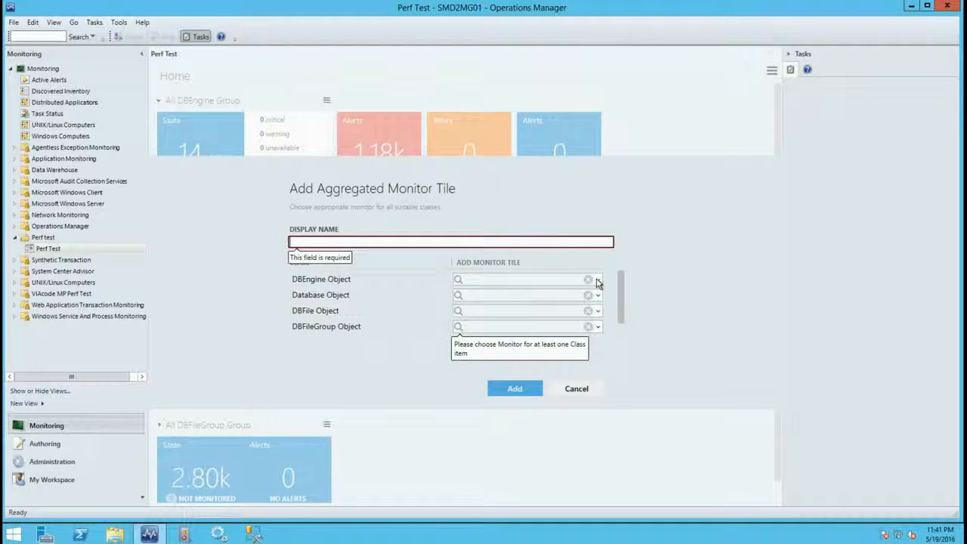
click(597, 280)
click(506, 364)
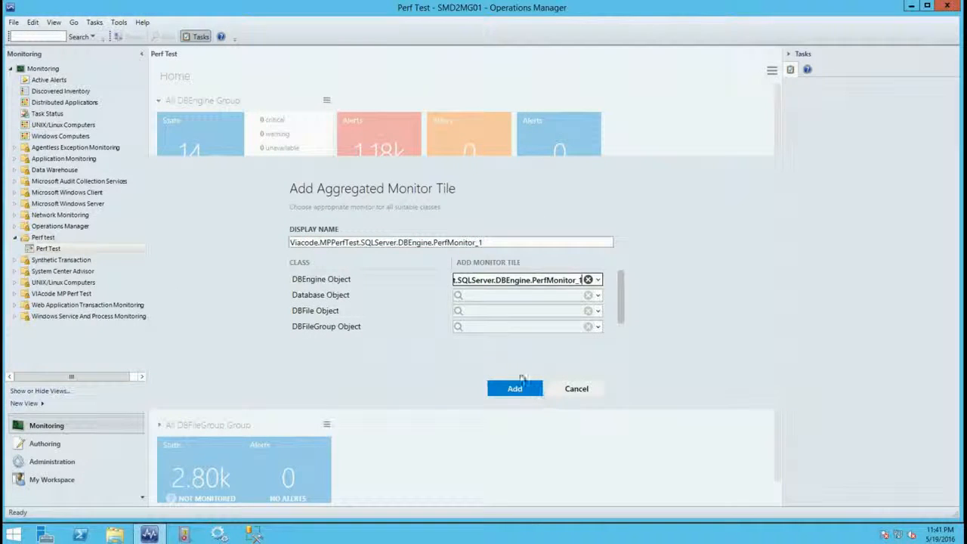
click(514, 389)
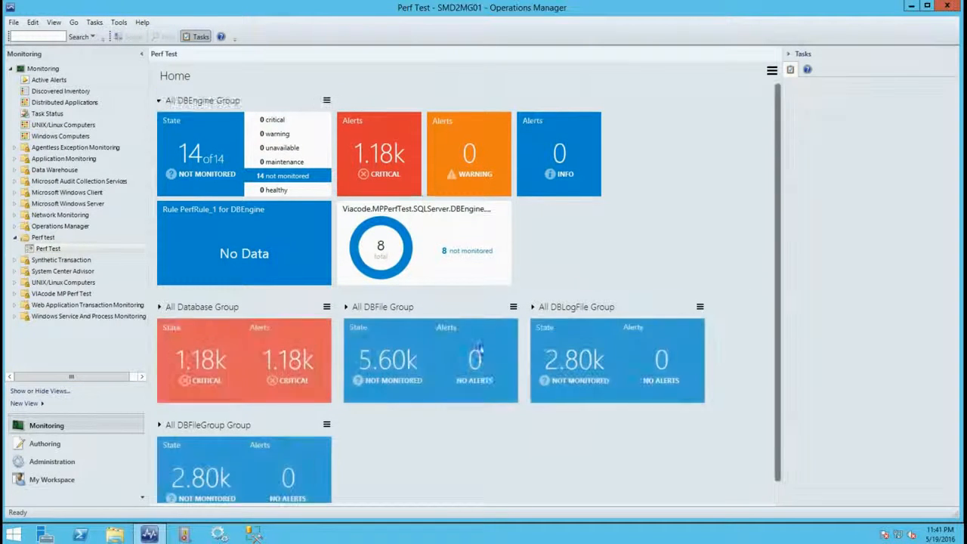
Add a monitor tile to All Database Group using PerfMonitor_10 and the Viacode DBFile monitor.
click(326, 307)
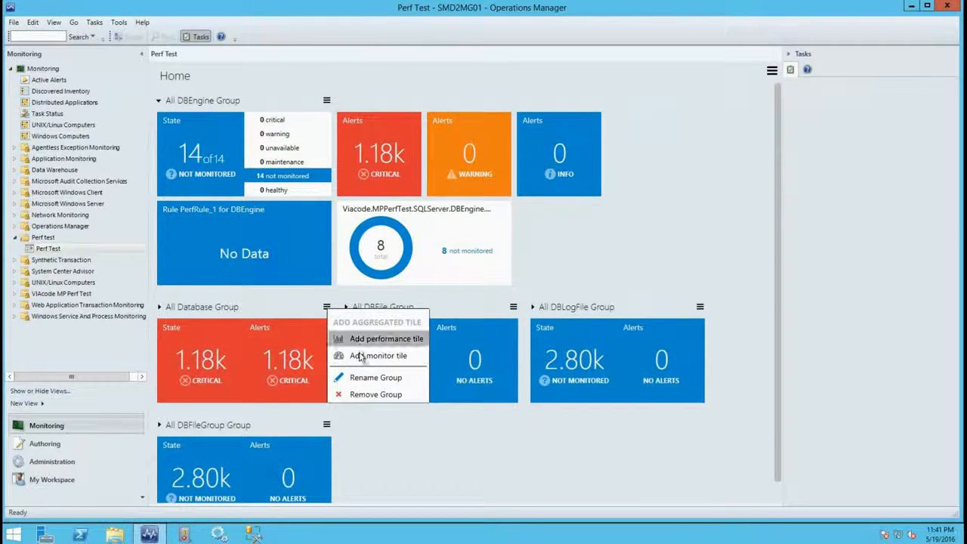
click(363, 356)
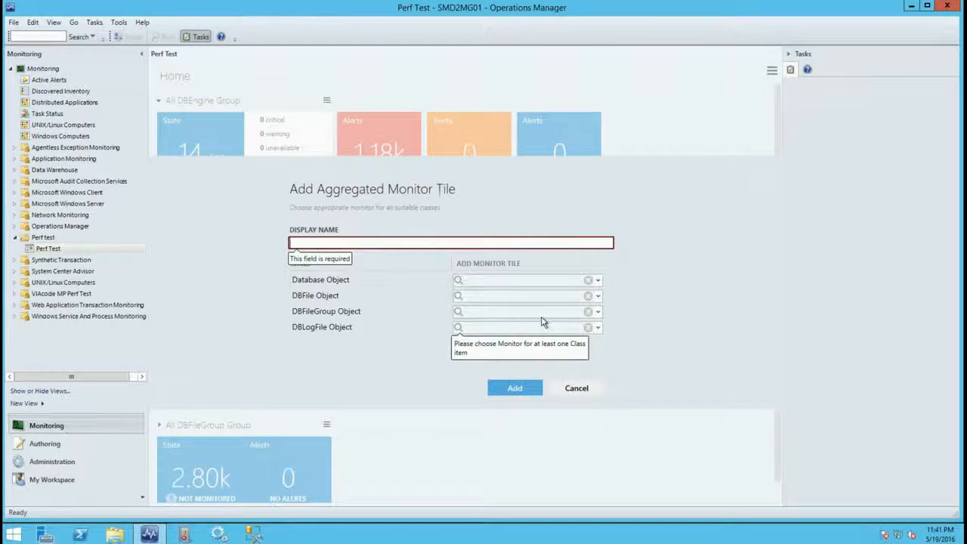
click(594, 281)
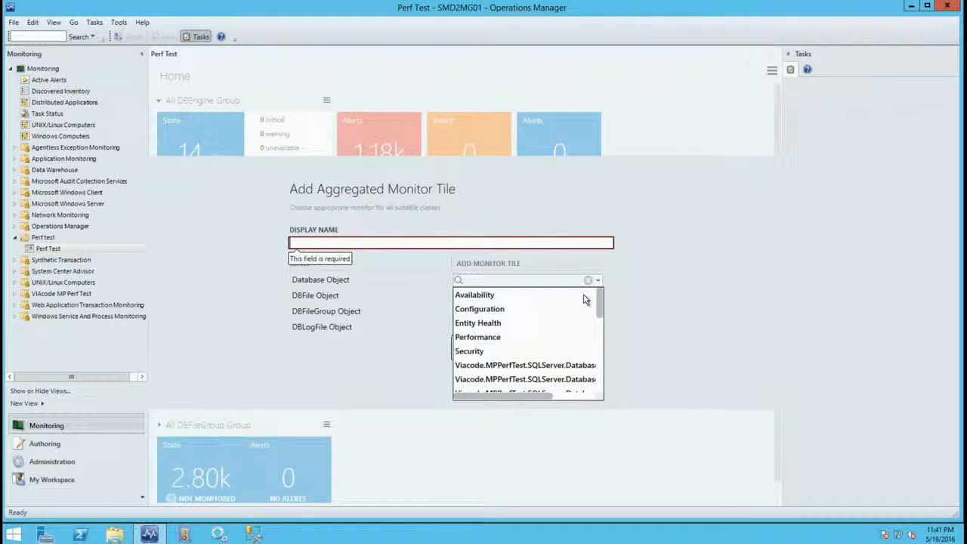
click(518, 367)
click(594, 296)
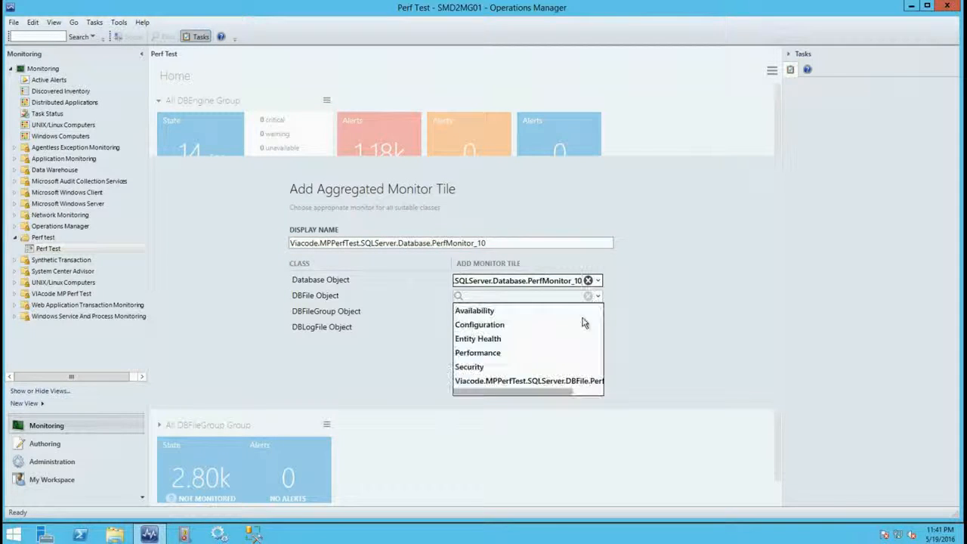
click(518, 381)
click(515, 390)
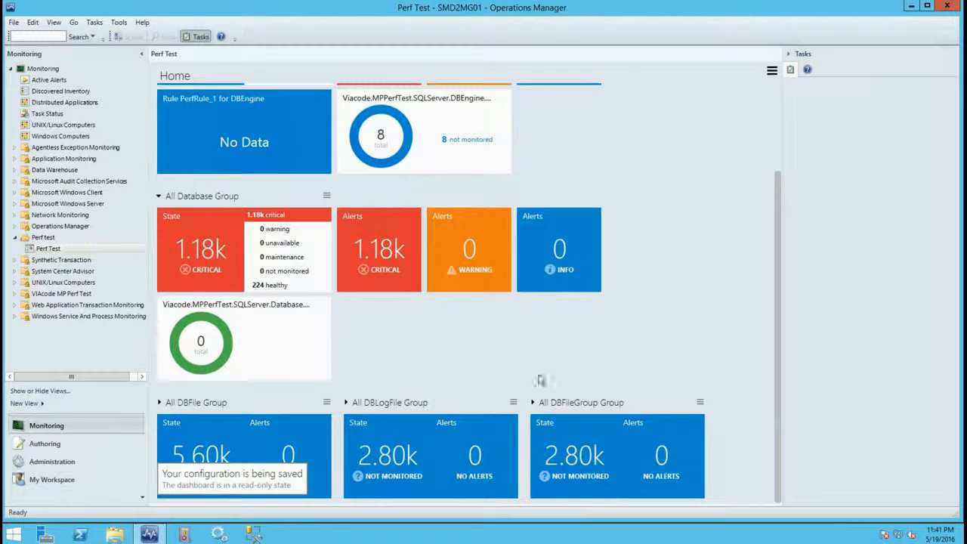
Add a Database group performance tile with Rule PerfRule_14 for Database and PerfRule_3 for DBFile.
click(326, 198)
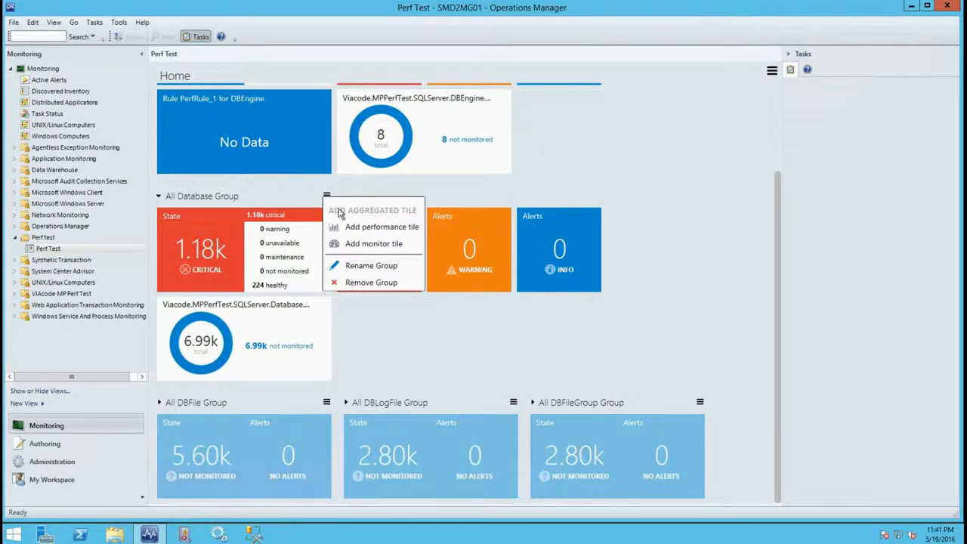
click(366, 225)
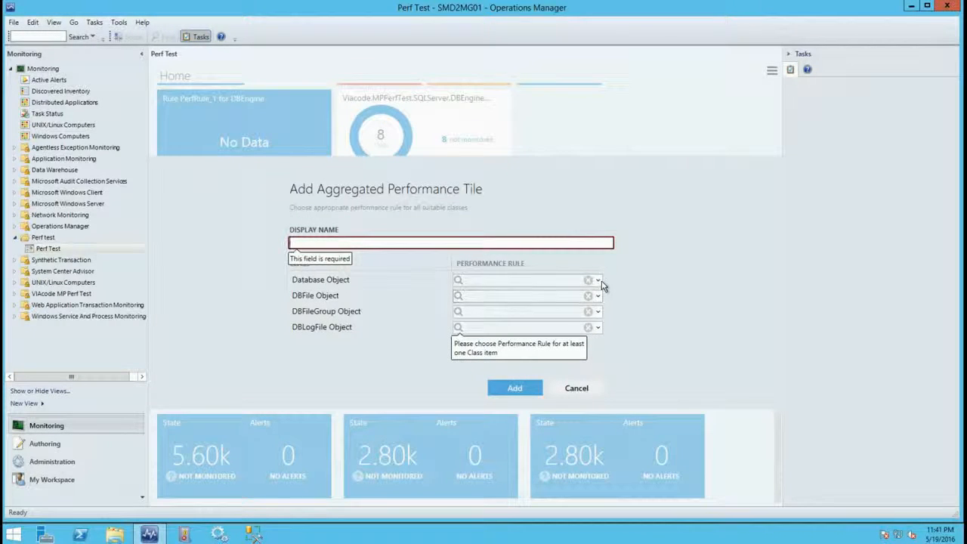
click(598, 285)
click(522, 364)
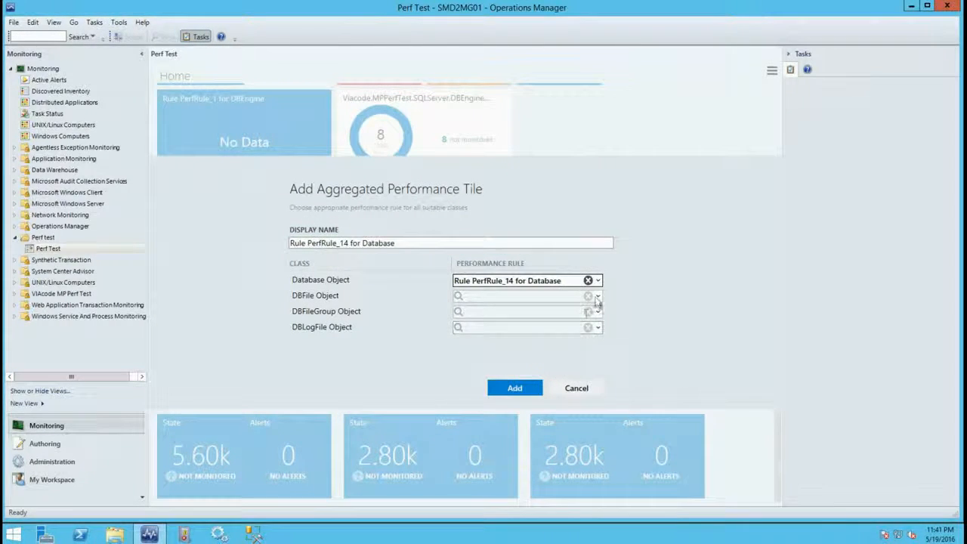
click(590, 296)
click(535, 338)
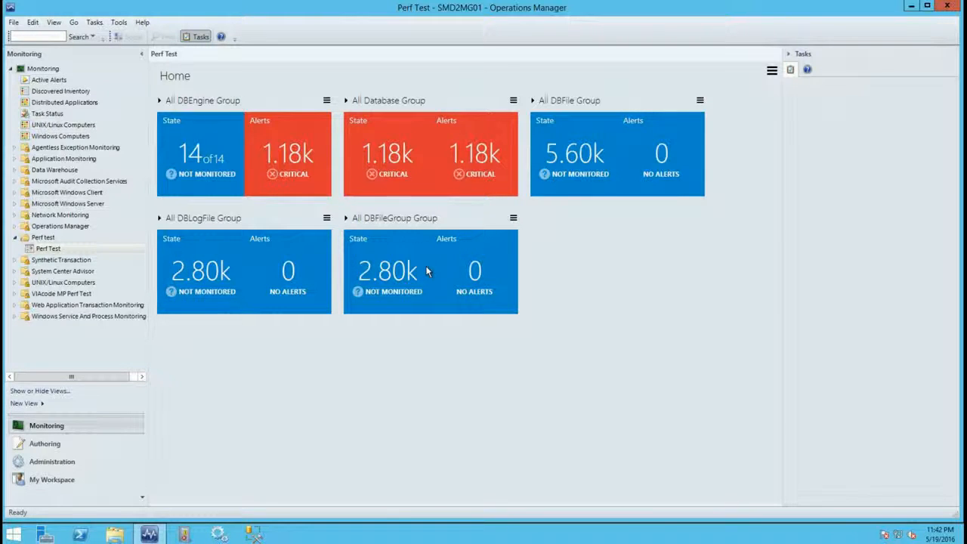
Drill into the All Database Group details and open Key 0's related objects.
mouse_move(395, 154)
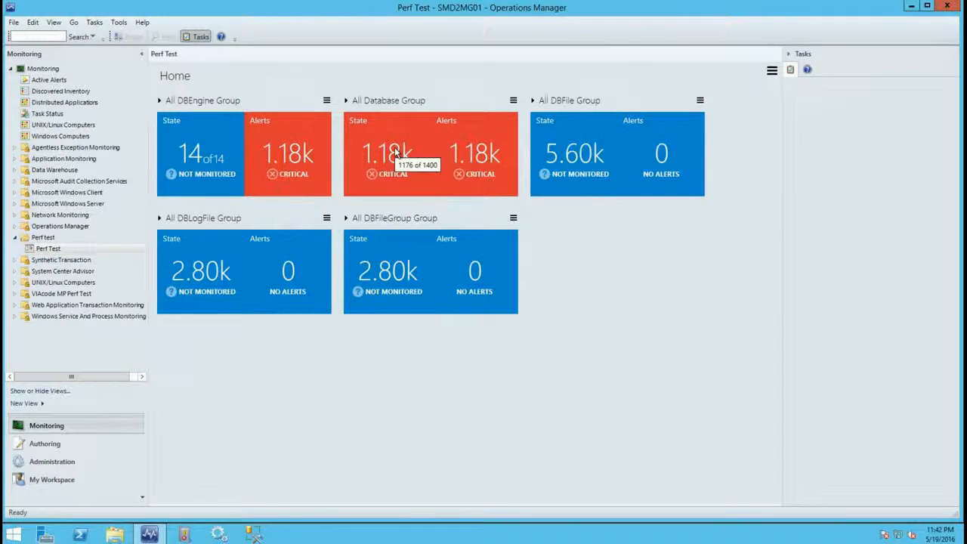
click(391, 143)
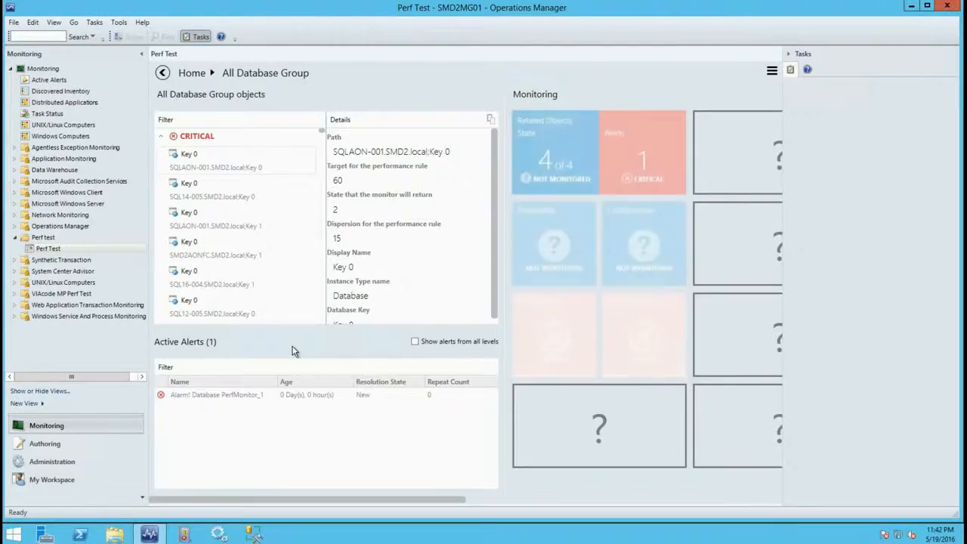
drag(409, 500, 747, 496)
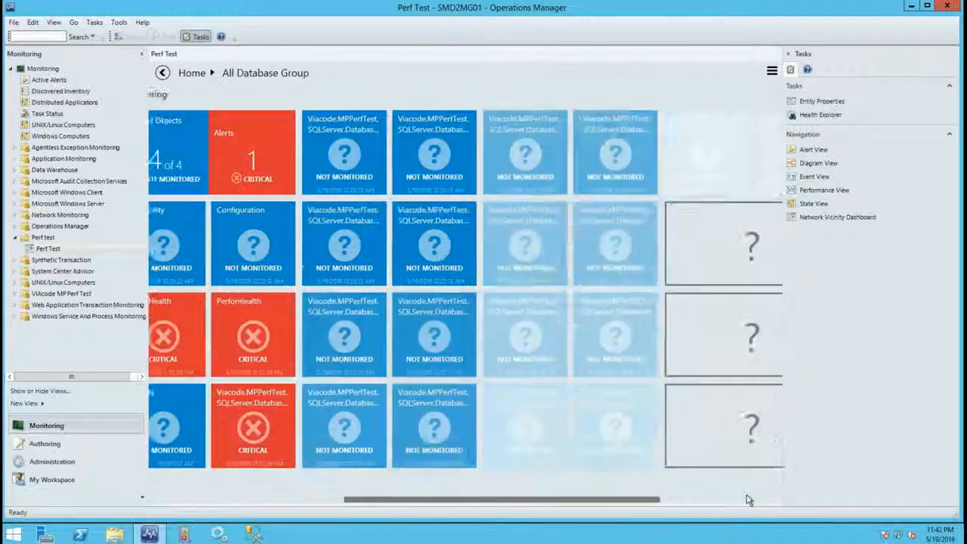
drag(549, 492, 162, 509)
click(572, 151)
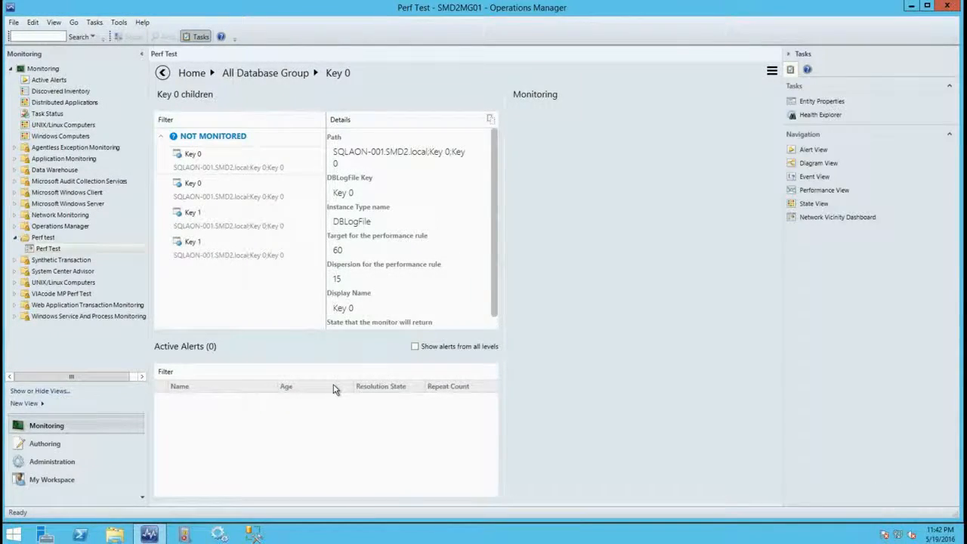
Inspect the Key 0 and Key 1 children's details, then go back to All Database Group.
click(201, 197)
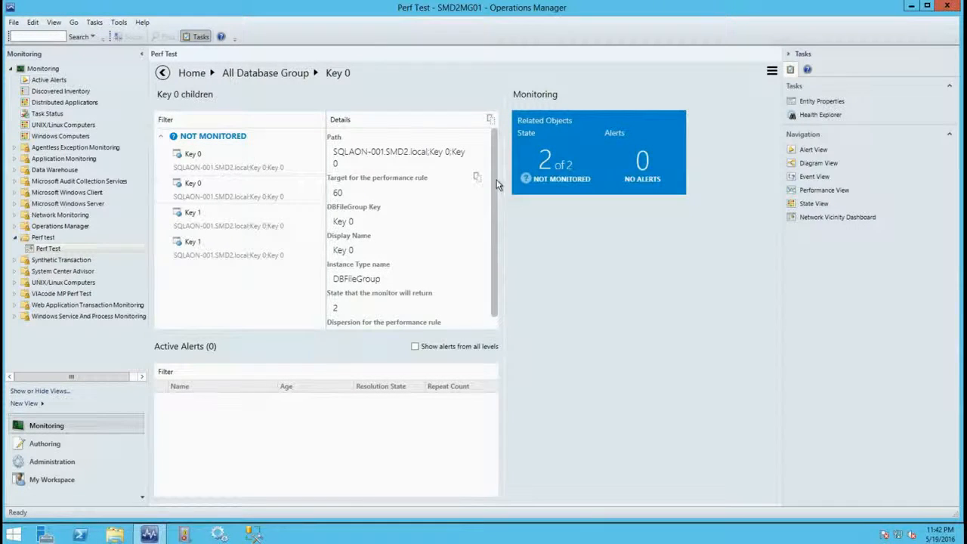
click(607, 159)
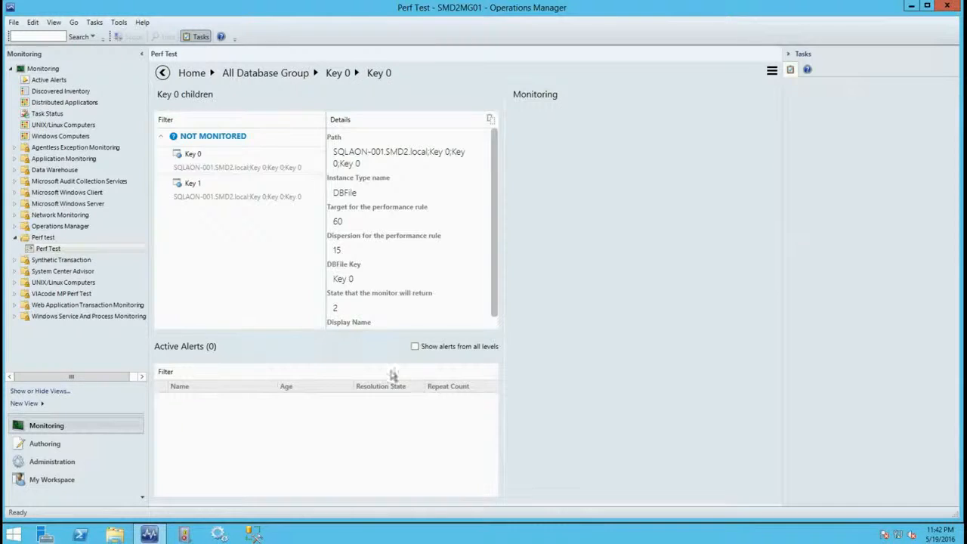
click(257, 200)
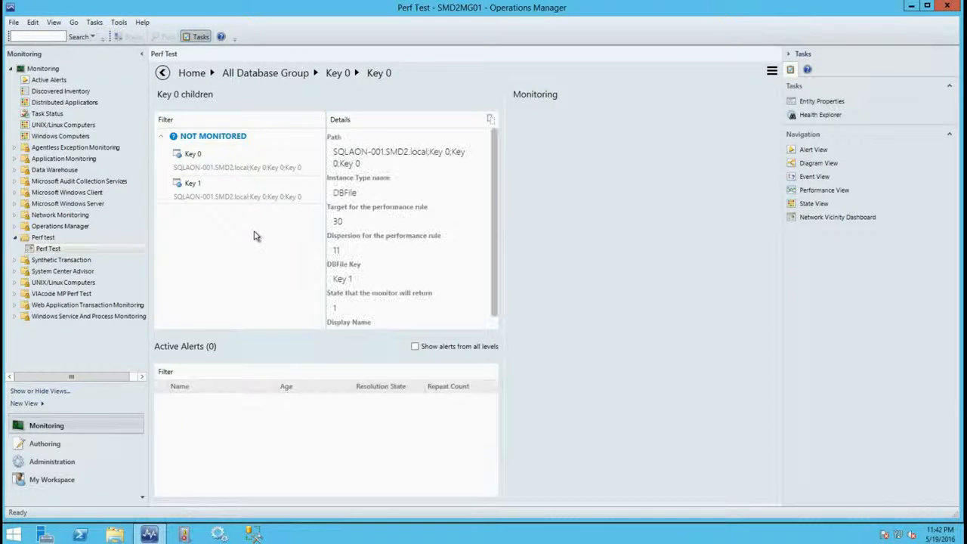
click(246, 166)
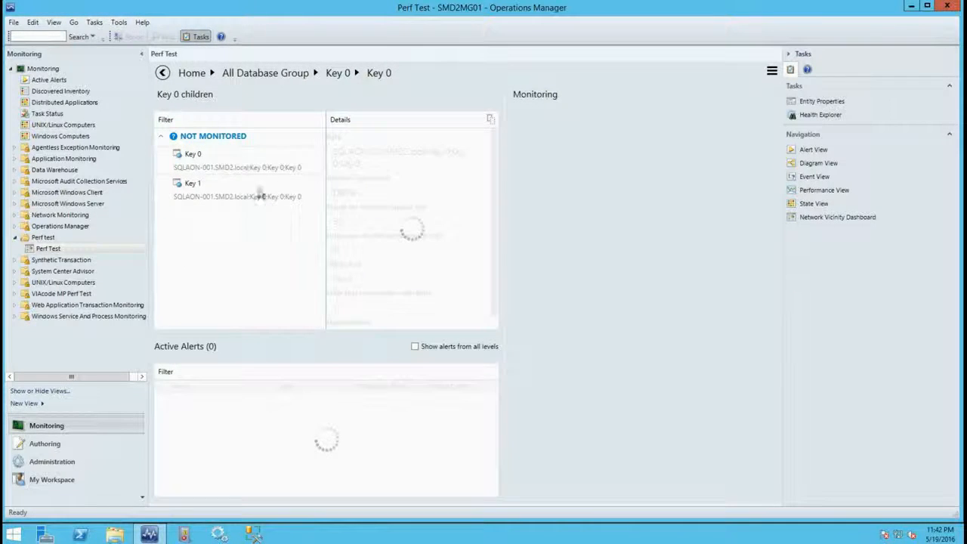
click(284, 75)
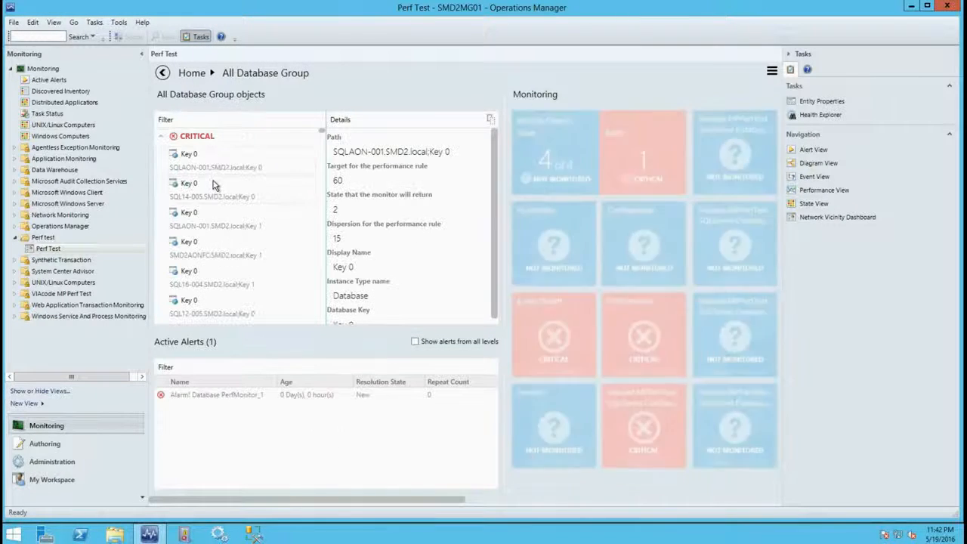
View details of the Key 0, SQLAON-001 and SMD2AONFC objects, then return Home.
click(209, 203)
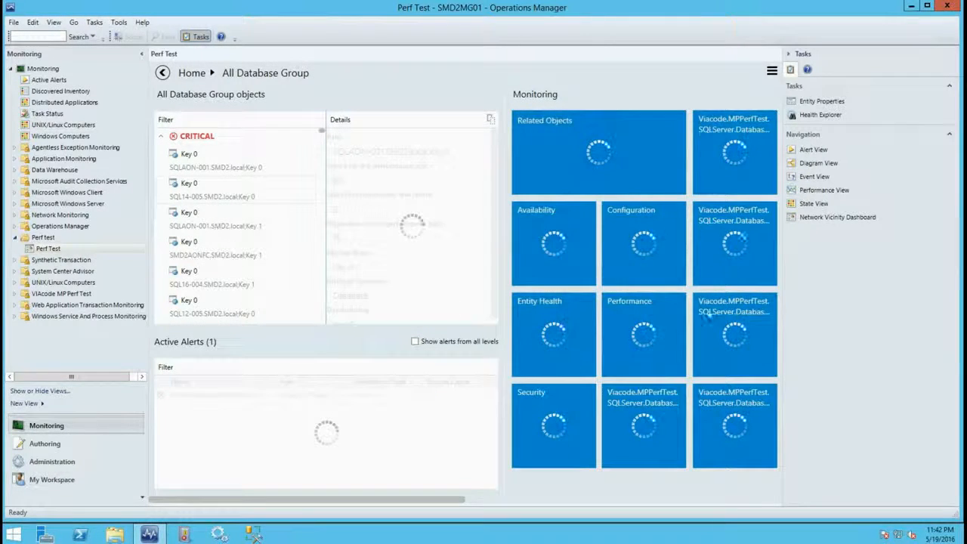
click(249, 225)
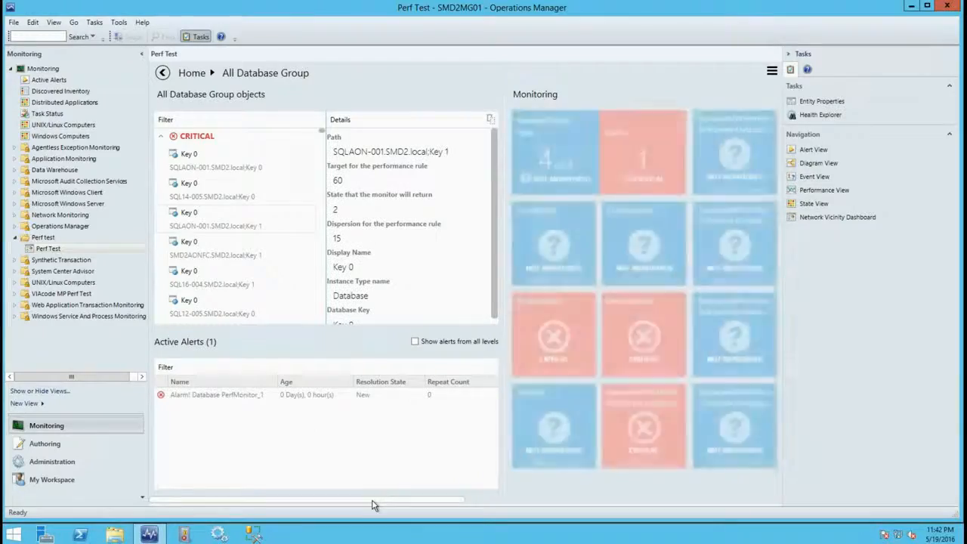
drag(372, 502, 789, 510)
drag(575, 499, 177, 492)
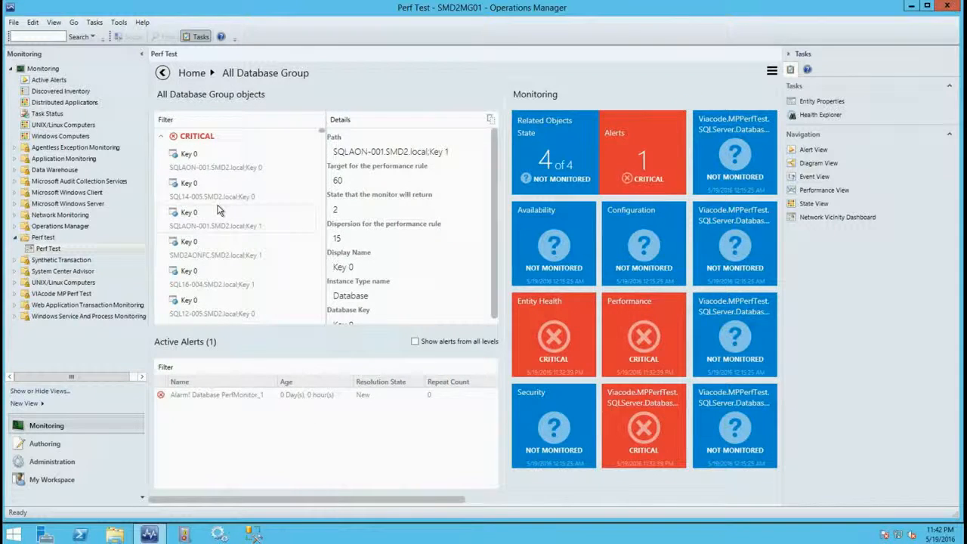
click(195, 250)
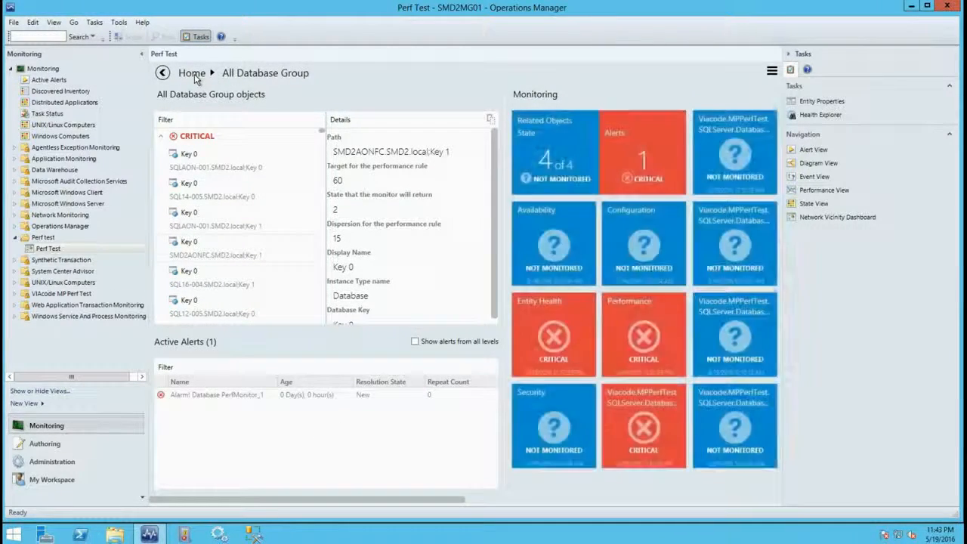
click(192, 74)
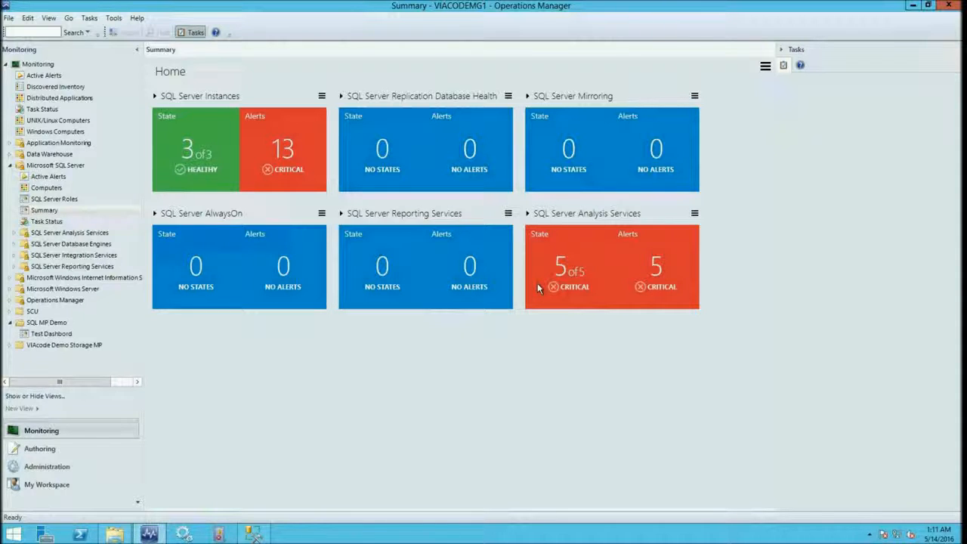
Start a new virtual group with SQL Server 2014 DB as its first class.
click(765, 67)
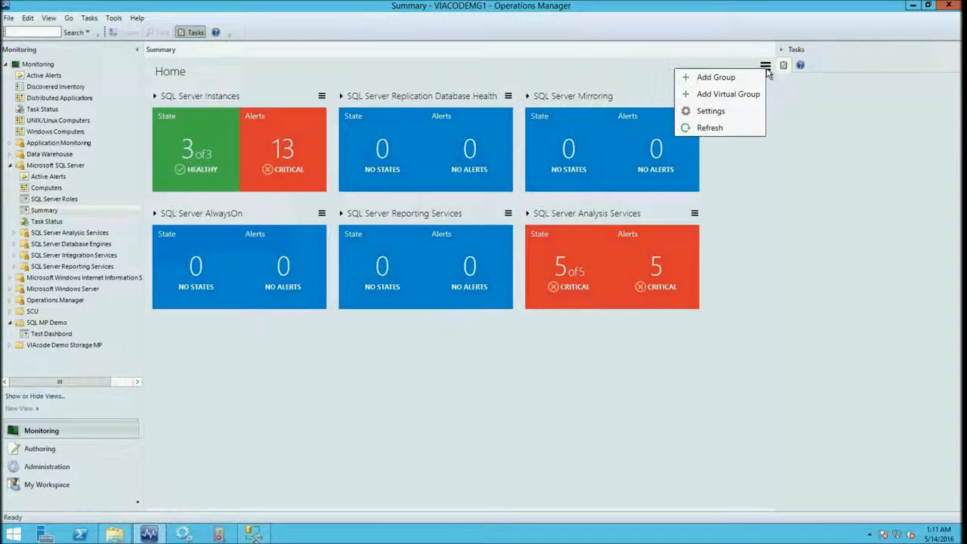
click(729, 95)
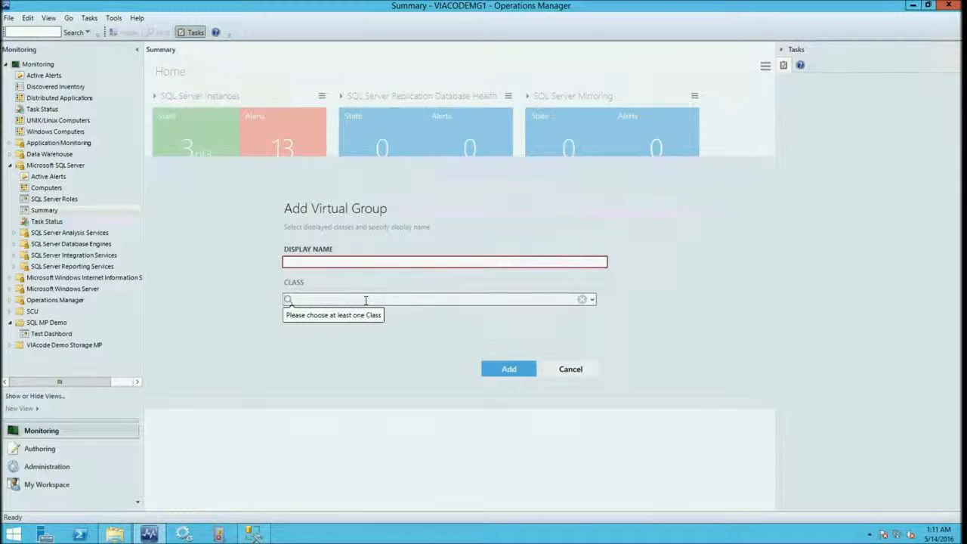
click(365, 301)
text(Sql)
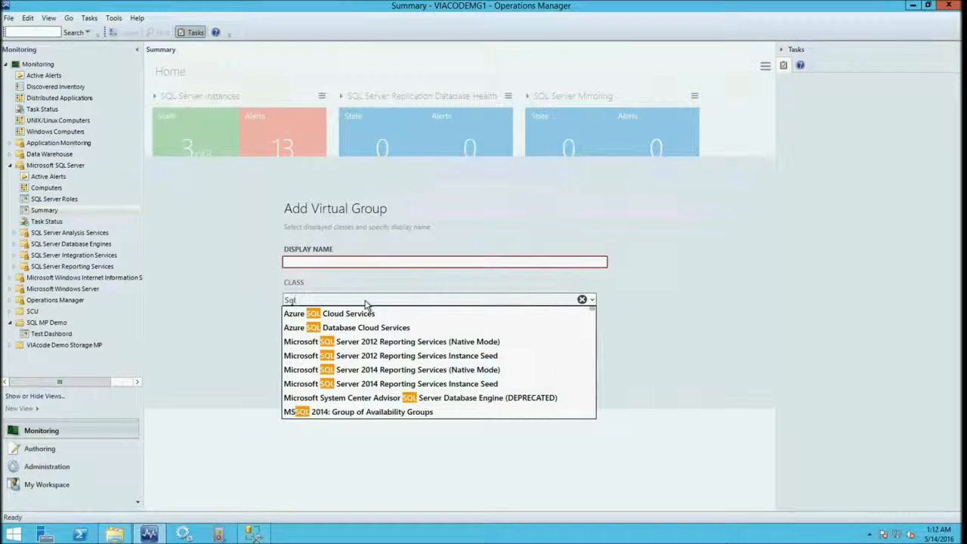
text( Server)
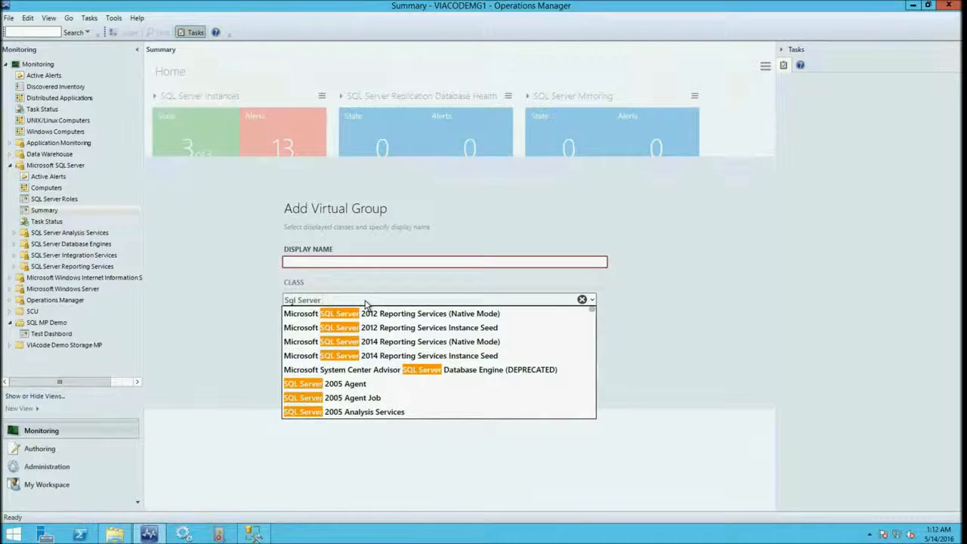
text( 2014)
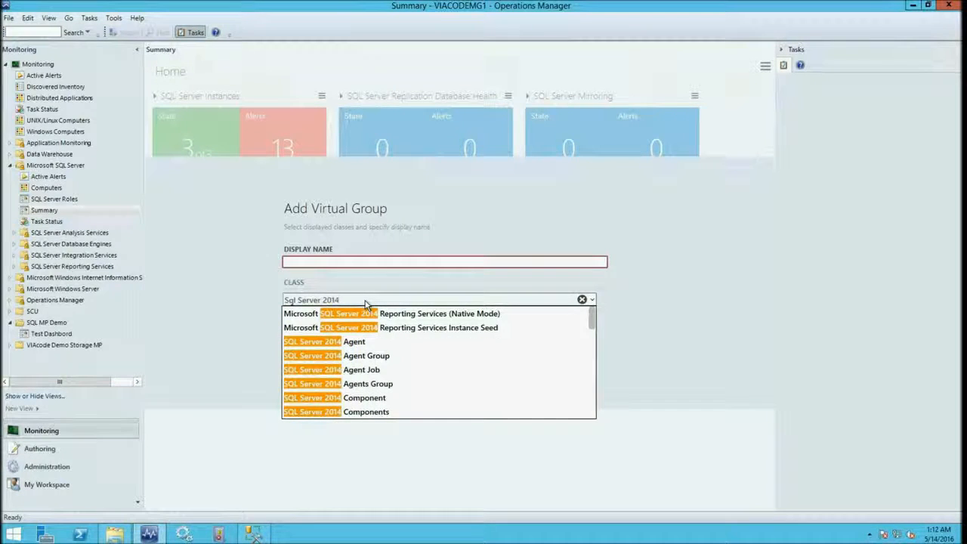
text( DB)
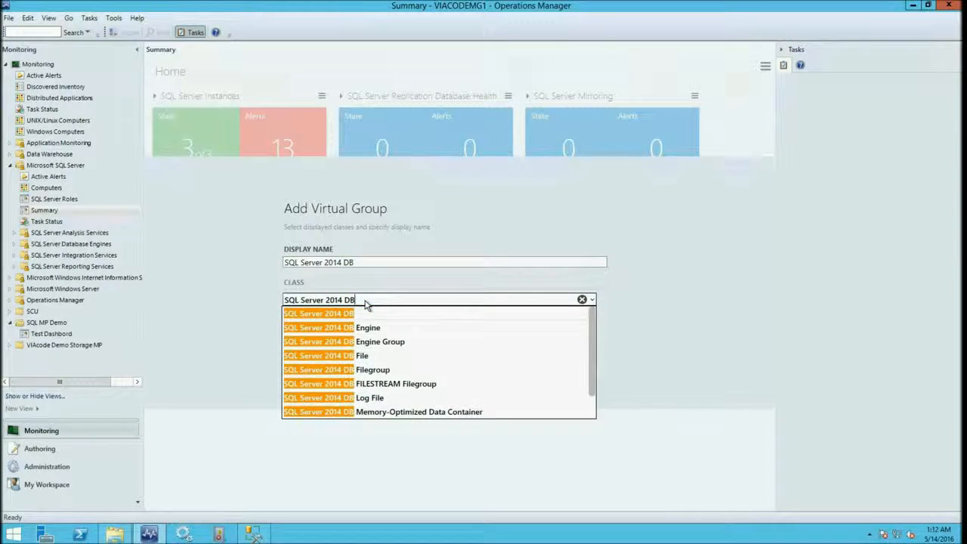
click(326, 318)
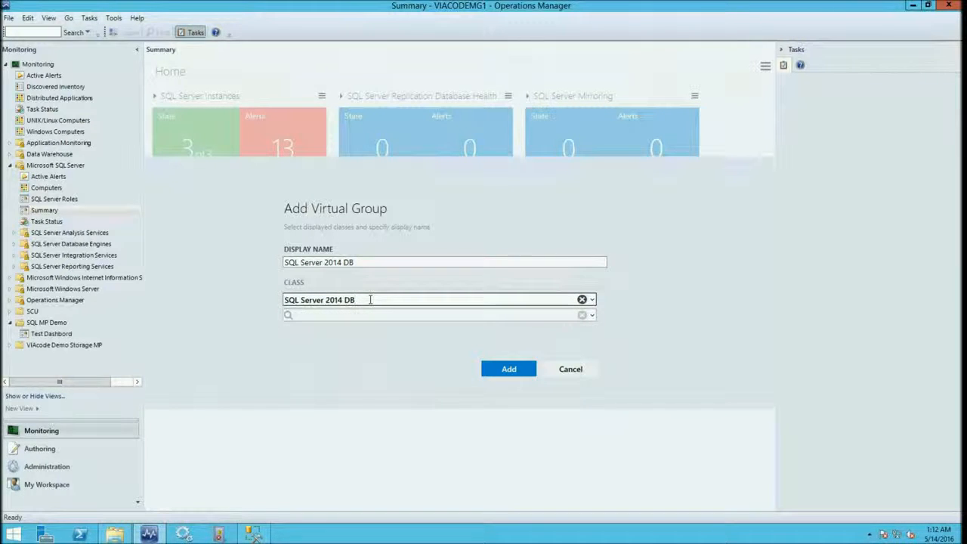
Add SQL Server 2012 DB as the group's second class.
drag(370, 299, 261, 302)
key(ctrl+c)
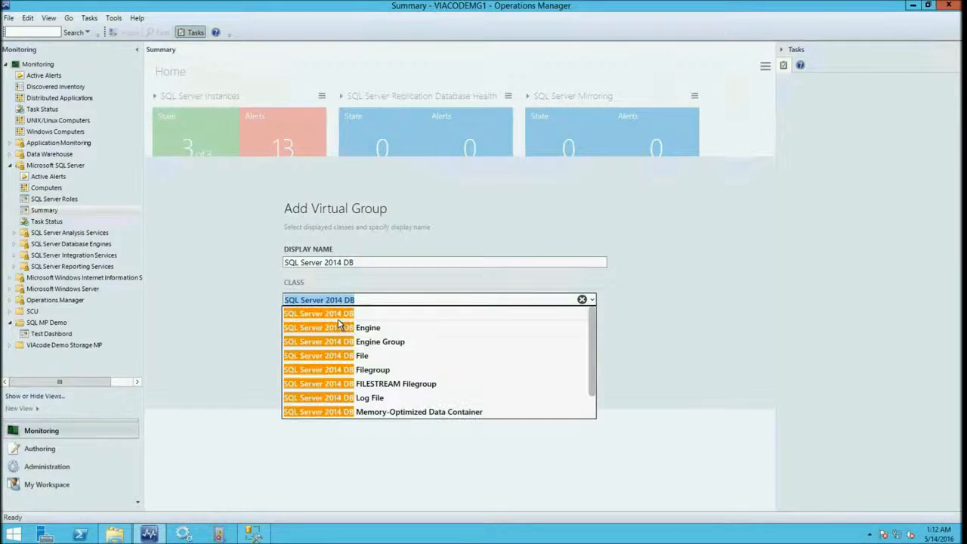
click(260, 324)
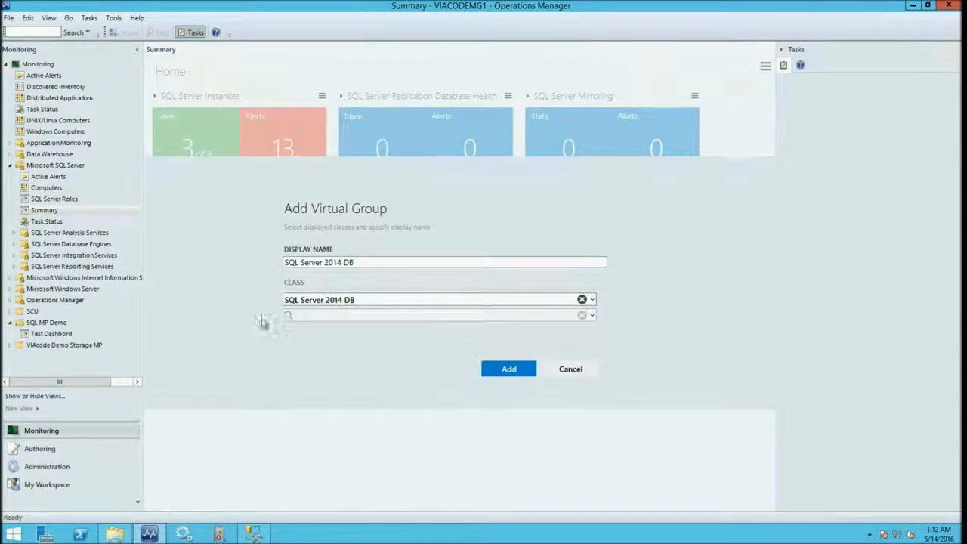
click(302, 314)
key(ctrl+v)
click(340, 318)
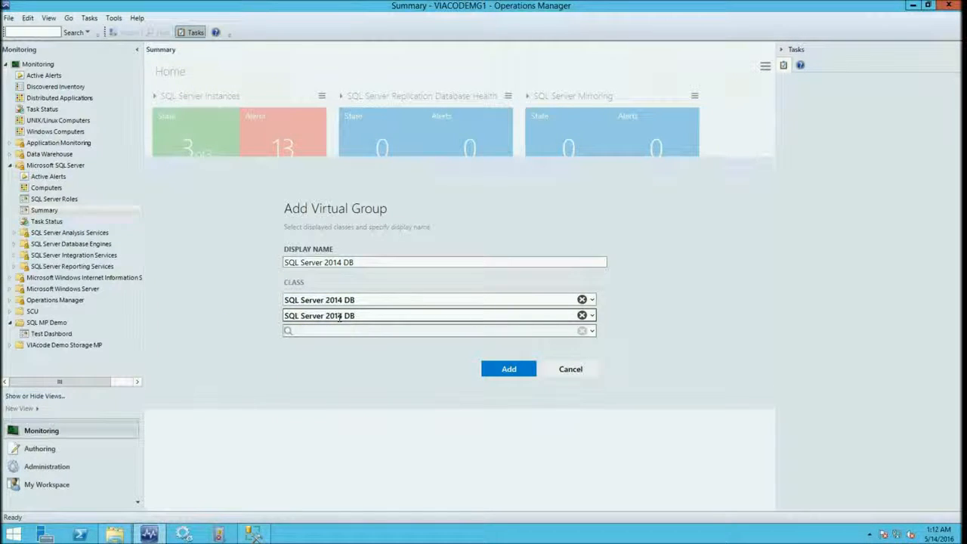
key(BackSpace)
text(2)
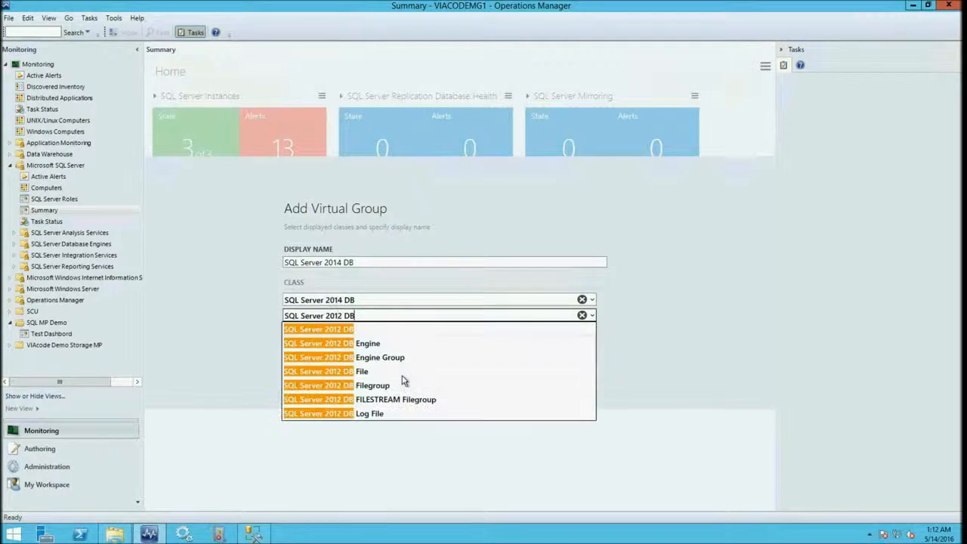
click(253, 349)
Add SQL Server 2008 DB as the third class and create the group tile.
click(316, 331)
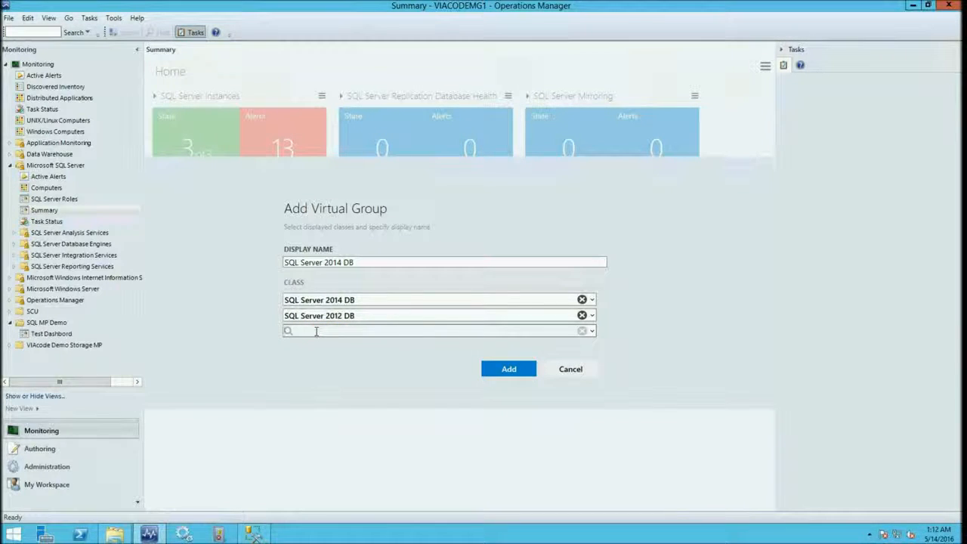
key(ctrl+v)
click(340, 332)
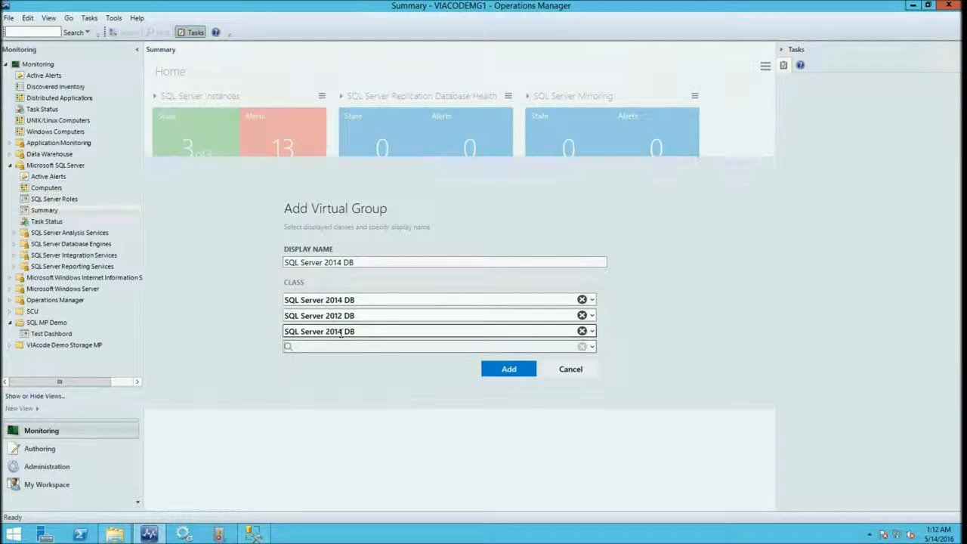
key(BackSpace)
key(BackSpace)
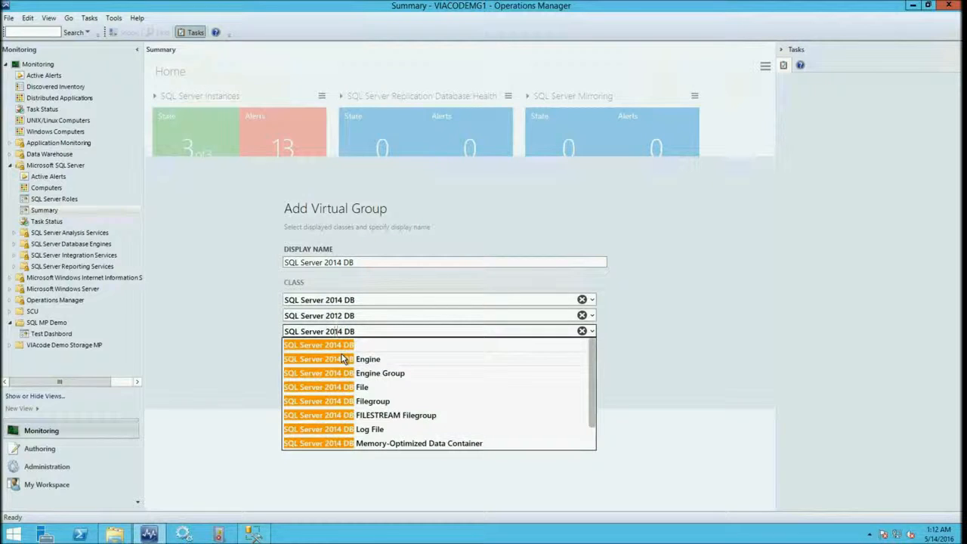
text(08)
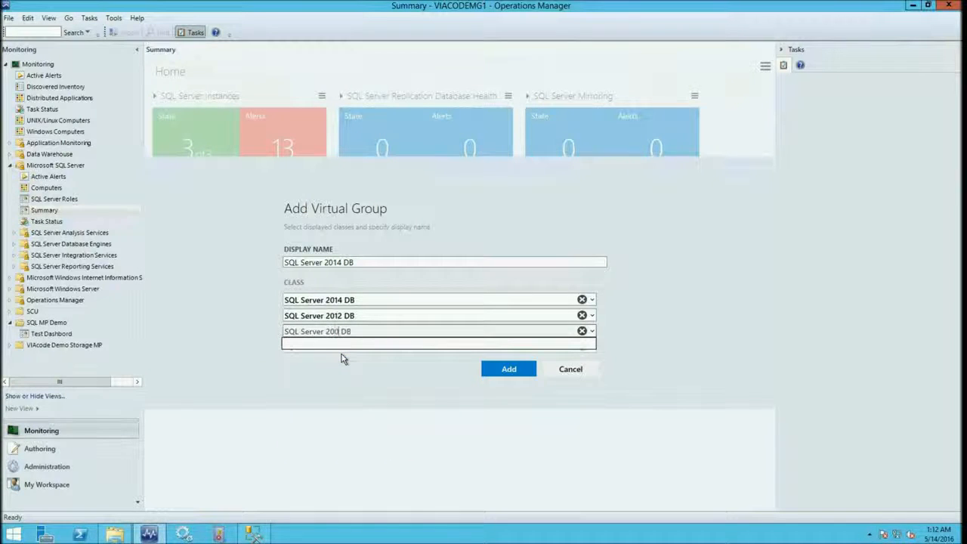
click(252, 313)
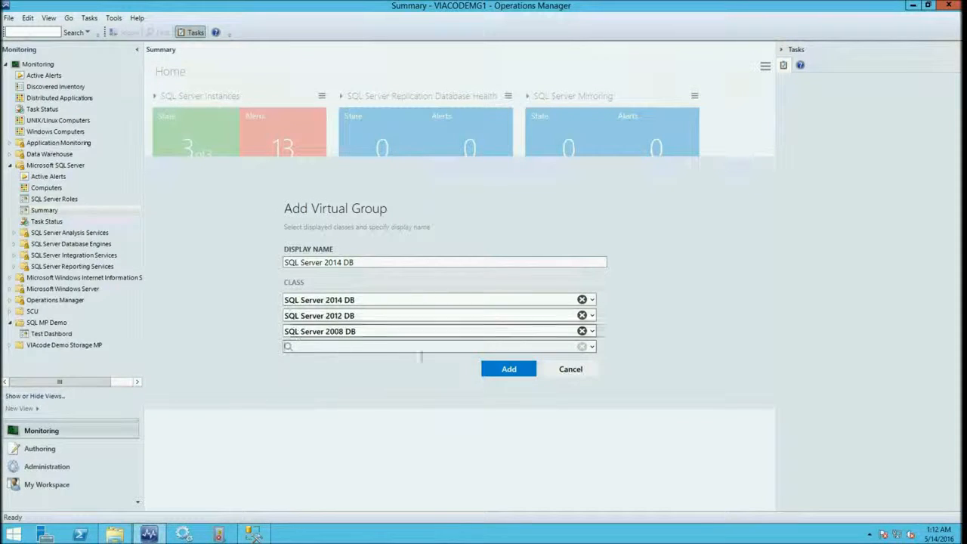
click(519, 378)
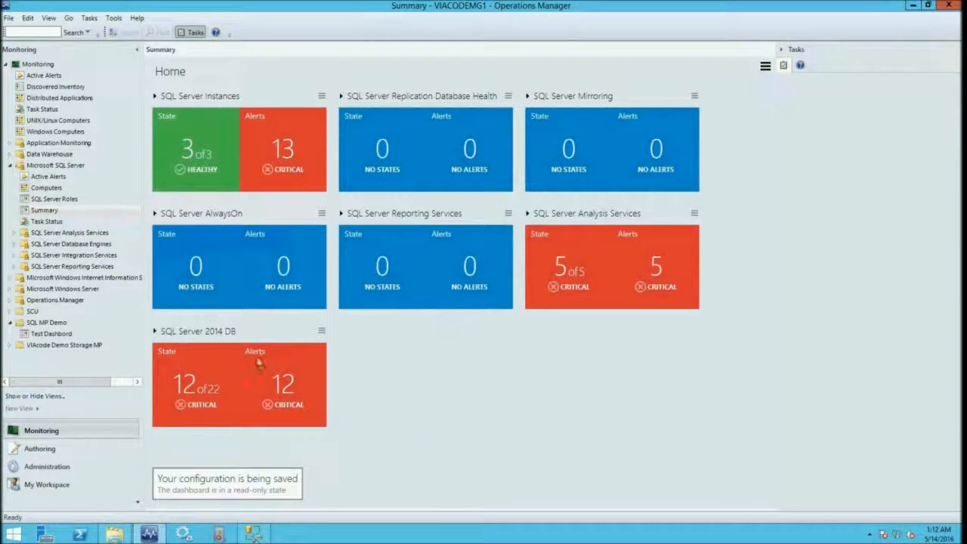
Expand the SQL Server 2014 DB group and drill into its State tile's database objects.
click(154, 332)
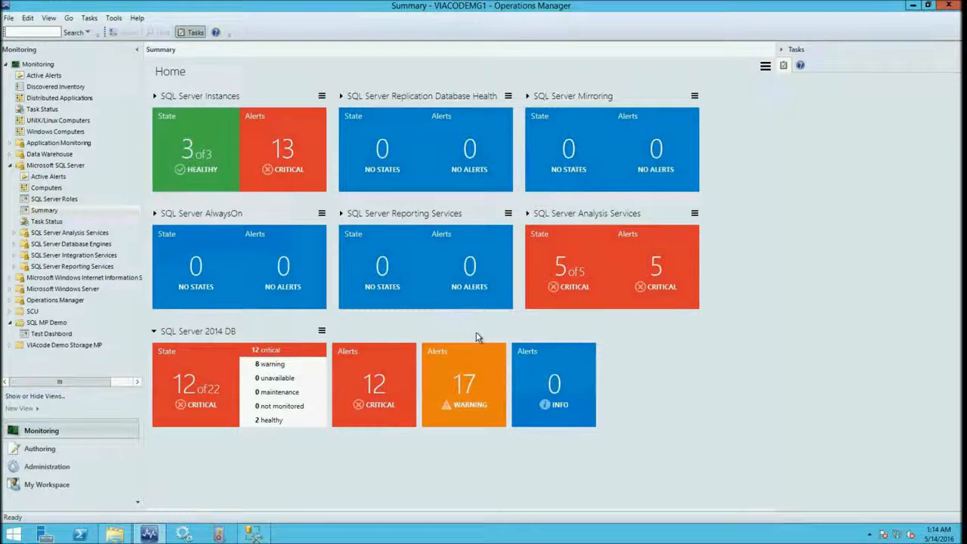
click(210, 370)
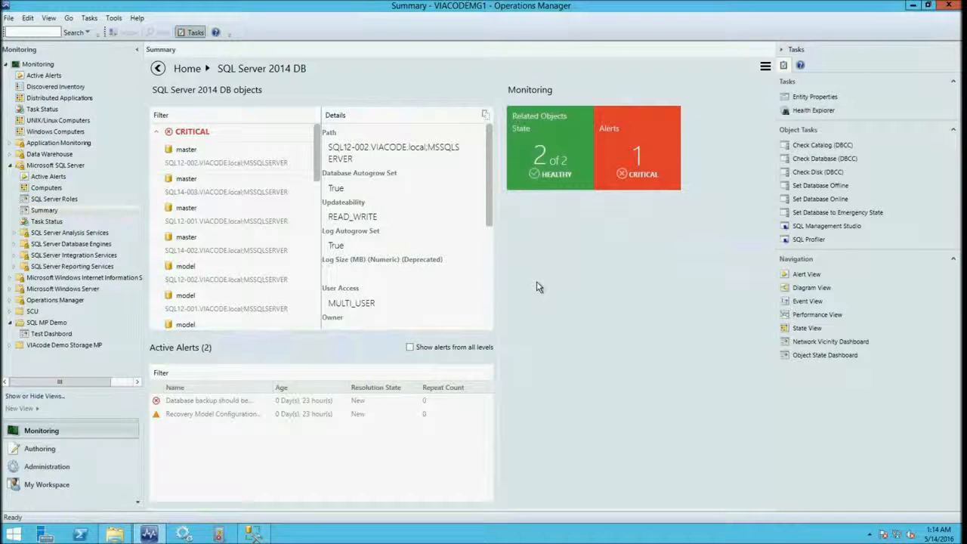
Bulk add tiles to the SQL Server 2014 DB view, excluding Performance and a few others.
click(765, 66)
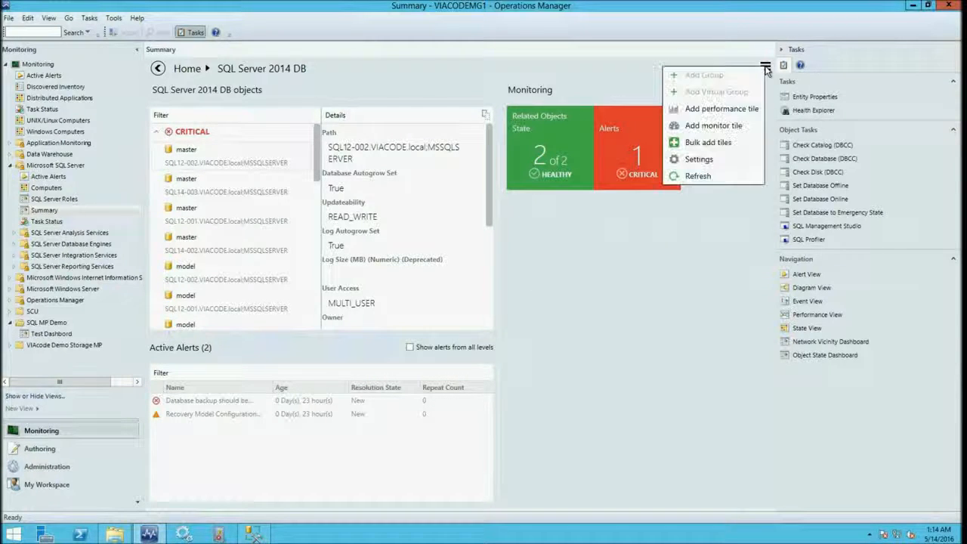
click(703, 142)
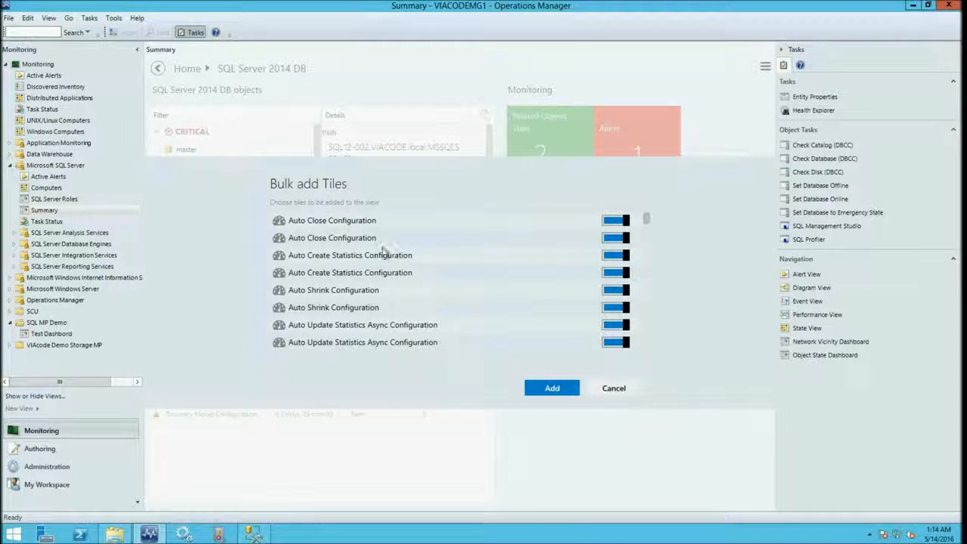
scroll(377, 281, down, 5)
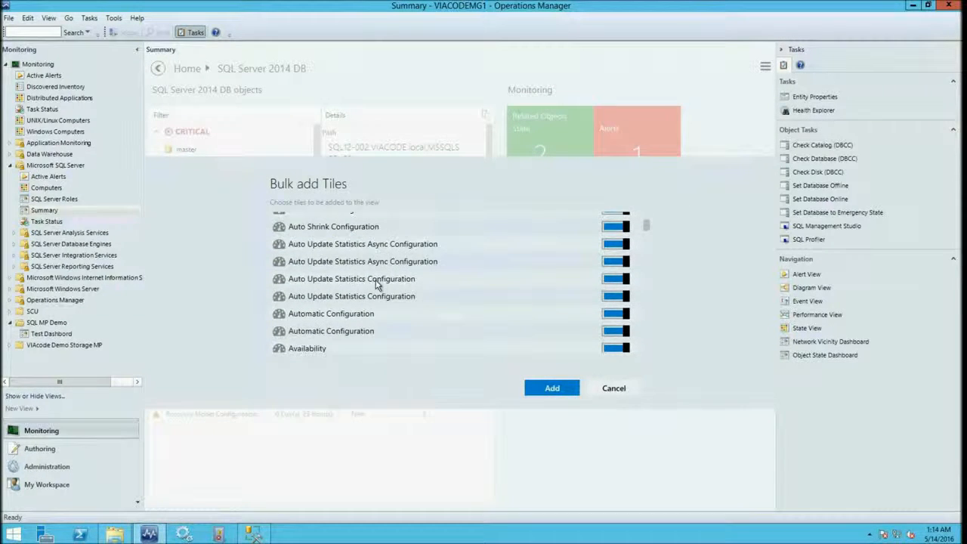
scroll(378, 284, down, 1)
scroll(377, 285, down, 5)
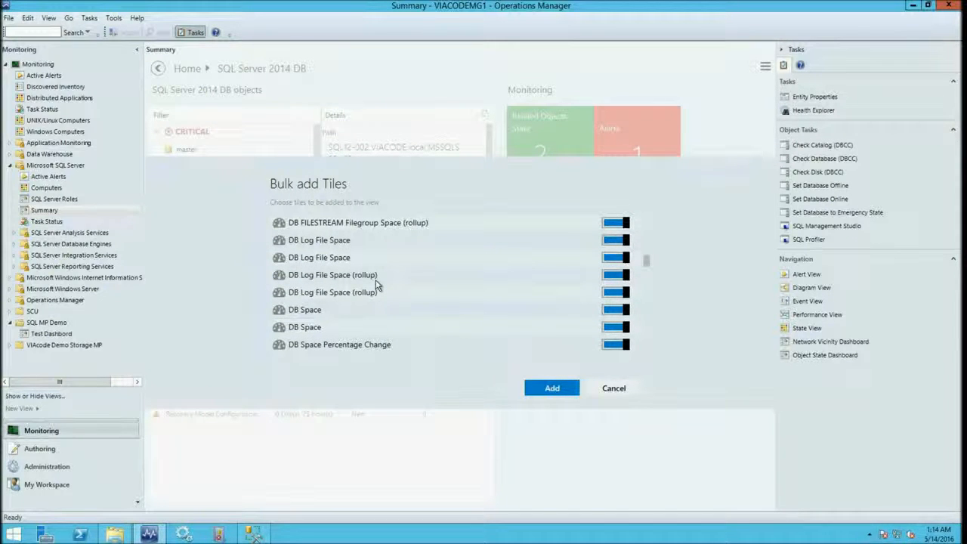
scroll(378, 287, down, 10)
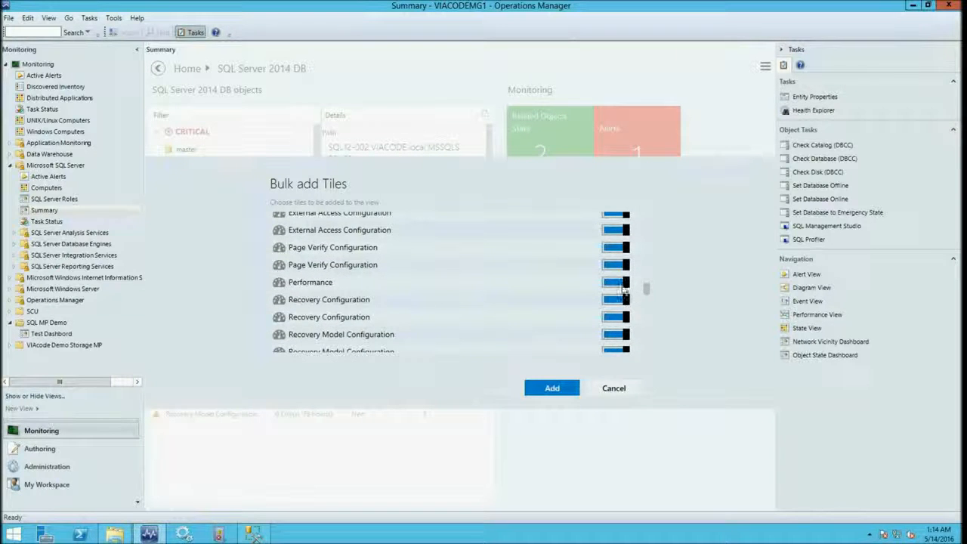
click(619, 282)
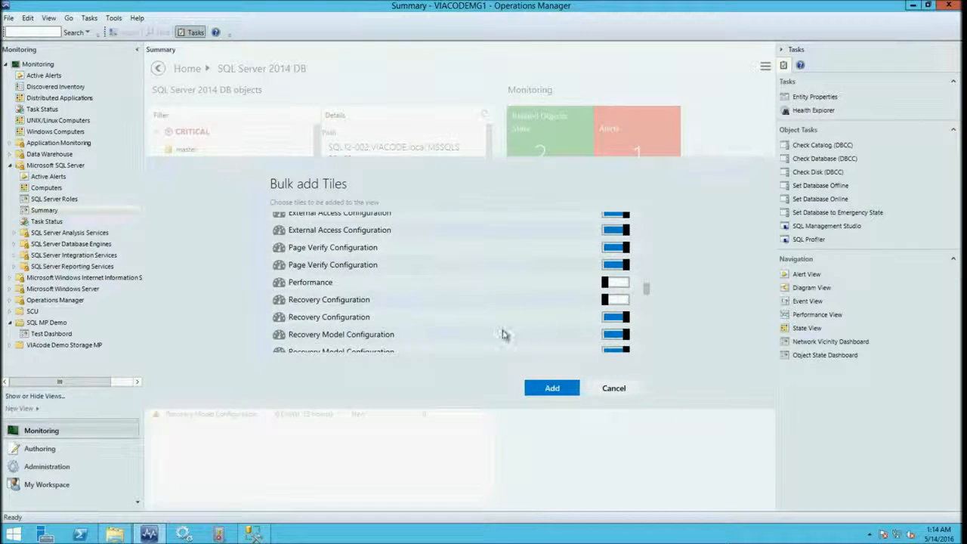
scroll(505, 334, down, 15)
scroll(498, 335, up, 8)
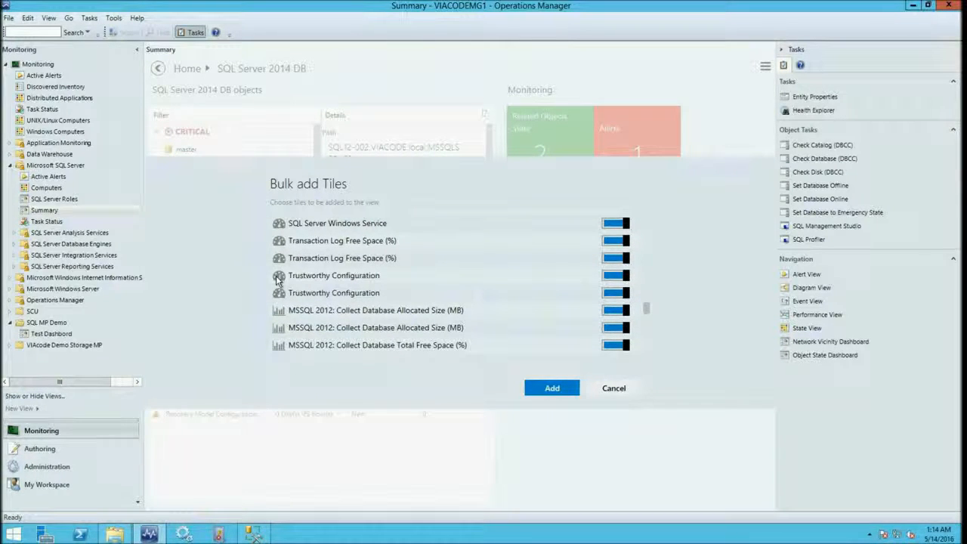
scroll(278, 280, down, 2)
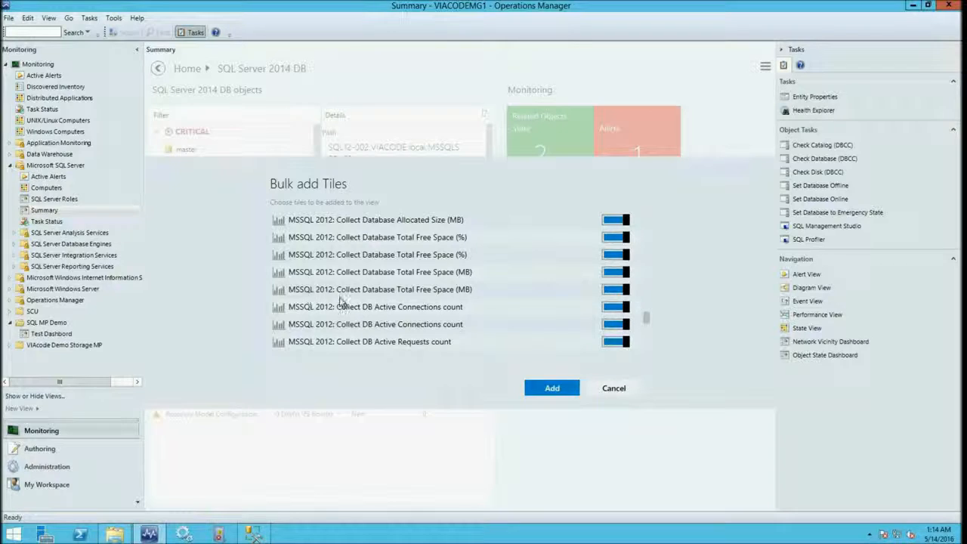
scroll(340, 302, down, 7)
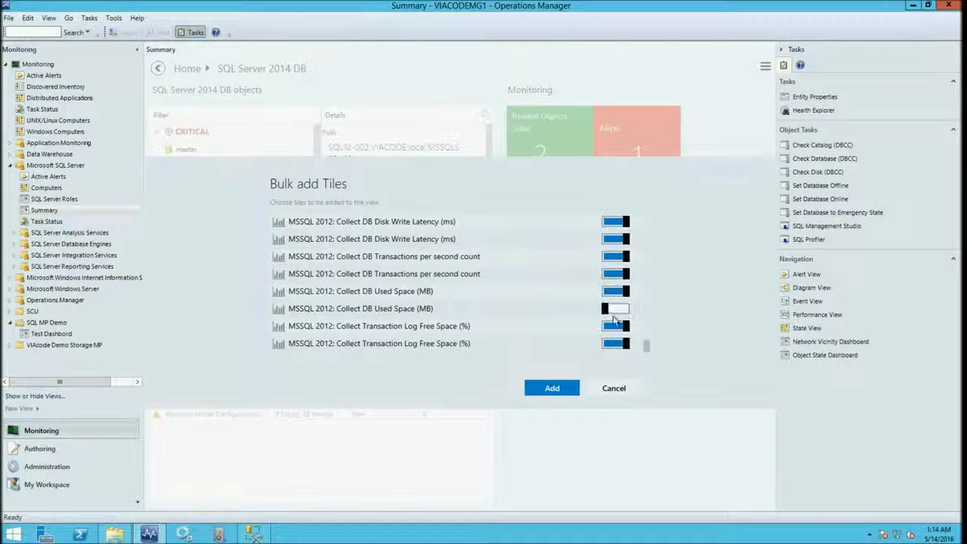
click(548, 393)
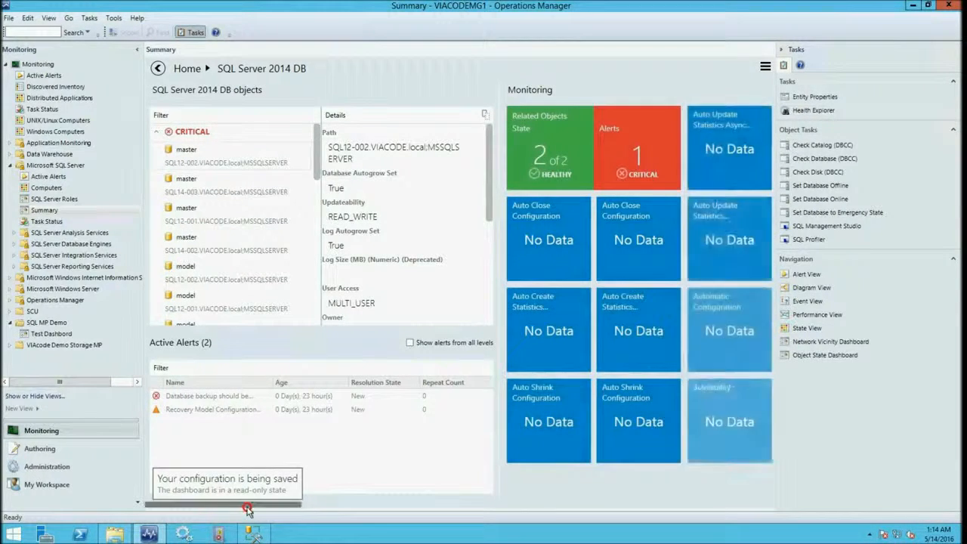
Remove the duplicate Auto Close Configuration tile and confirm the deletion.
drag(249, 505, 723, 498)
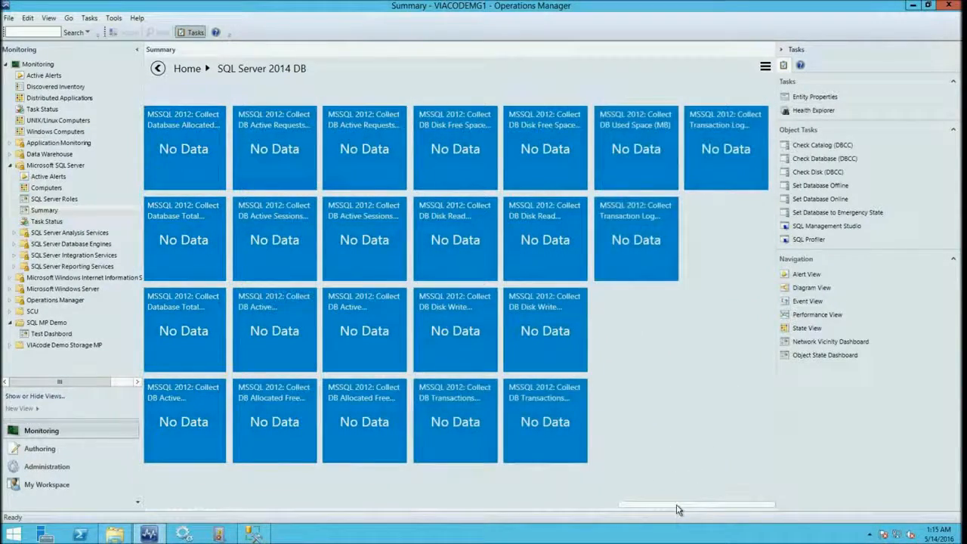
drag(676, 512, 66, 504)
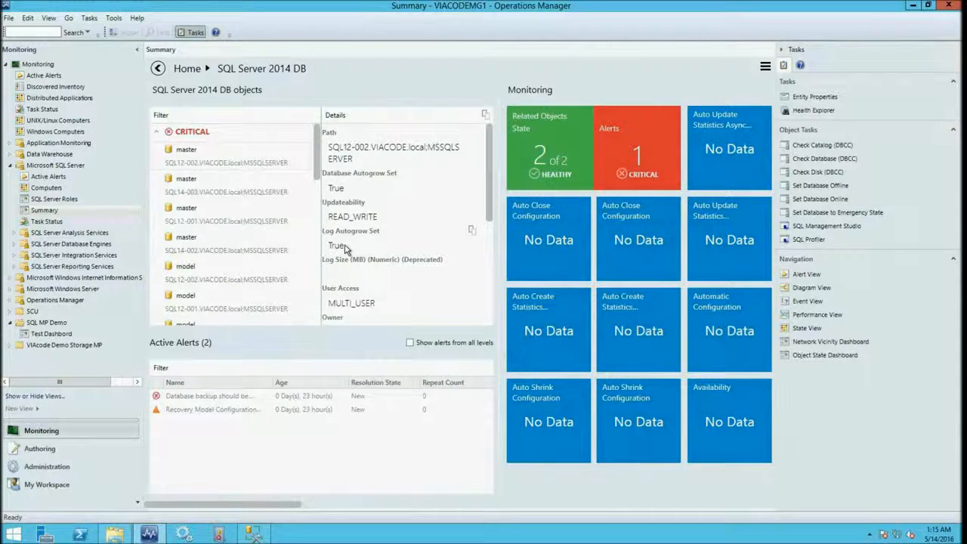
right_click(543, 243)
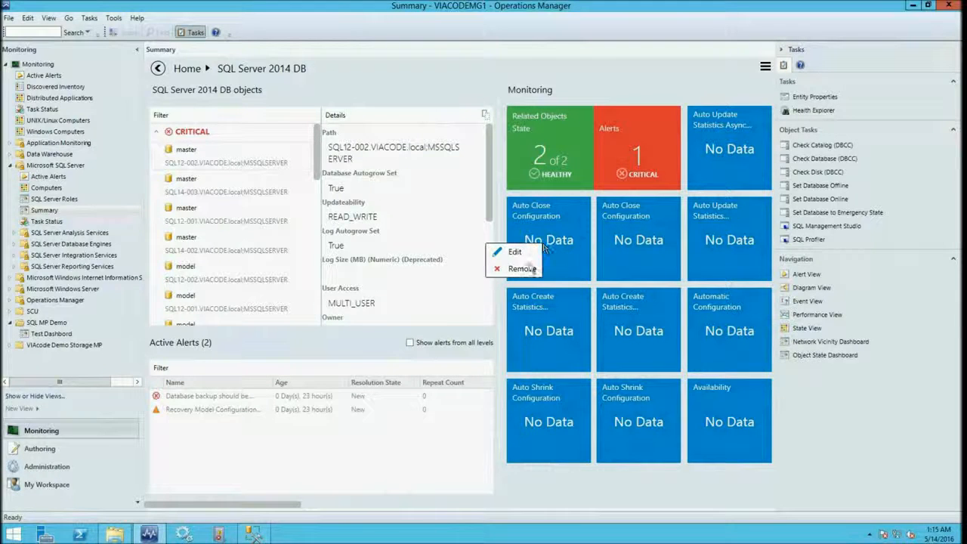
click(521, 268)
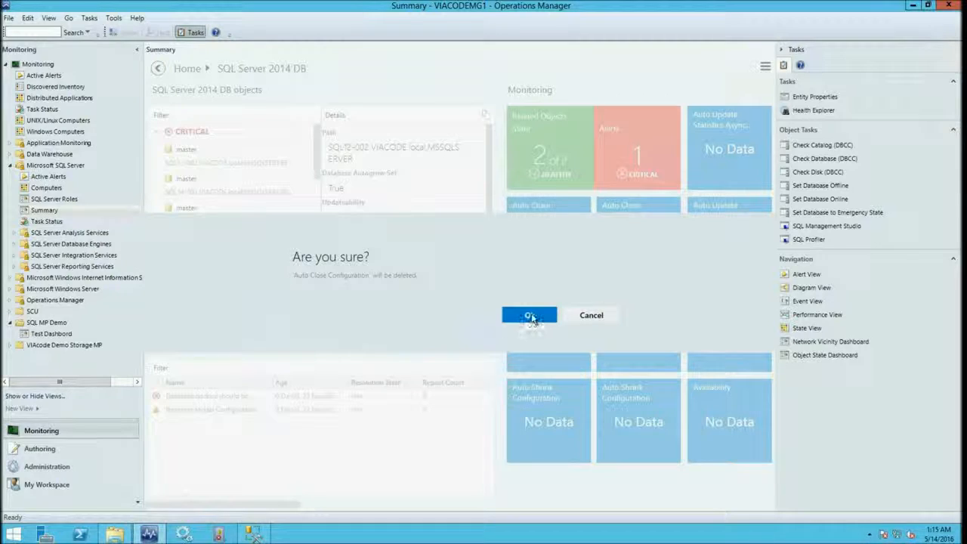
click(529, 315)
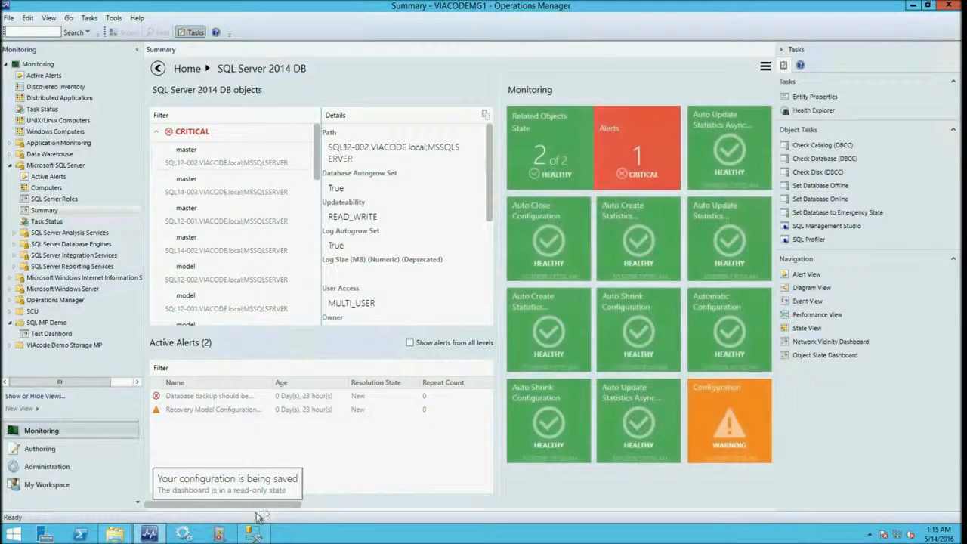
drag(301, 507, 693, 507)
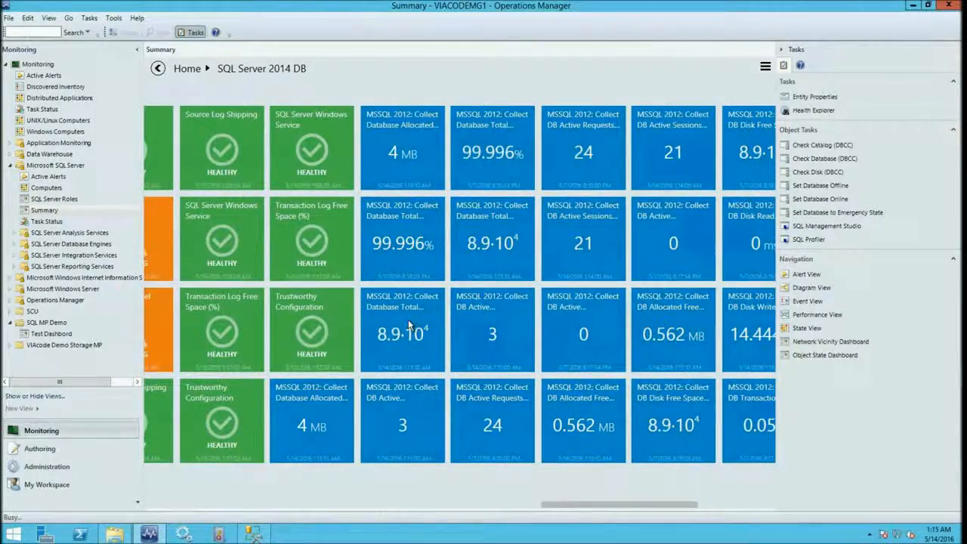
Resize the Collect Database Total Free Space (MB) tile to 2x1, save, and return Home.
right_click(401, 335)
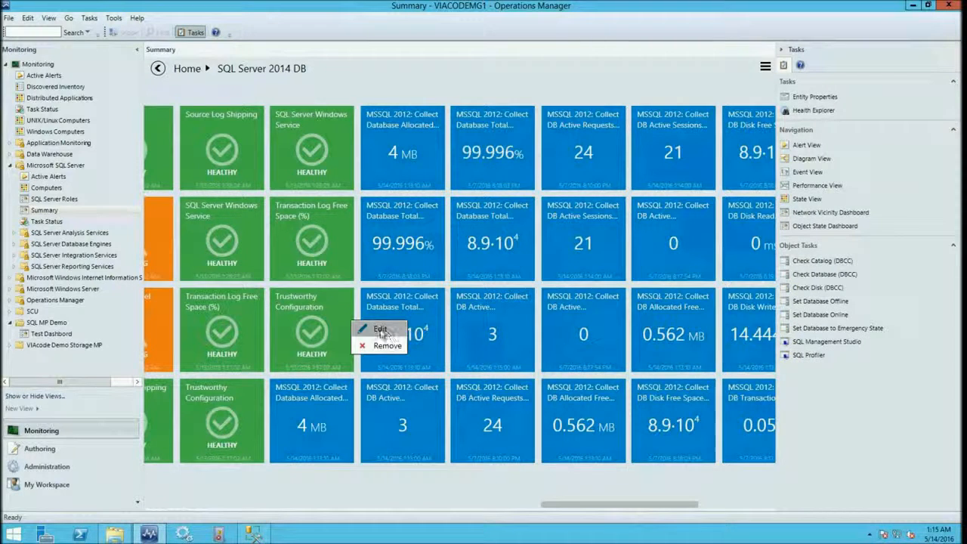
click(380, 328)
click(514, 316)
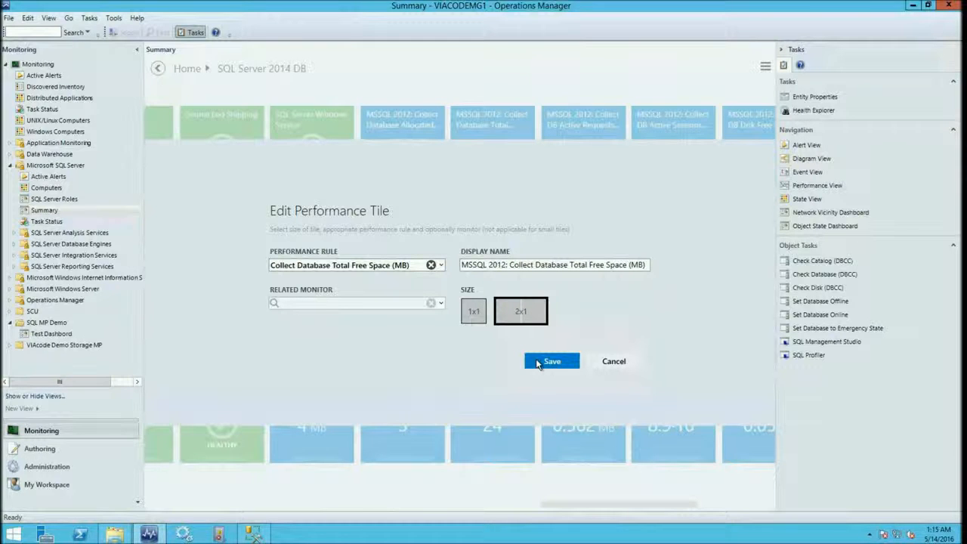
click(549, 361)
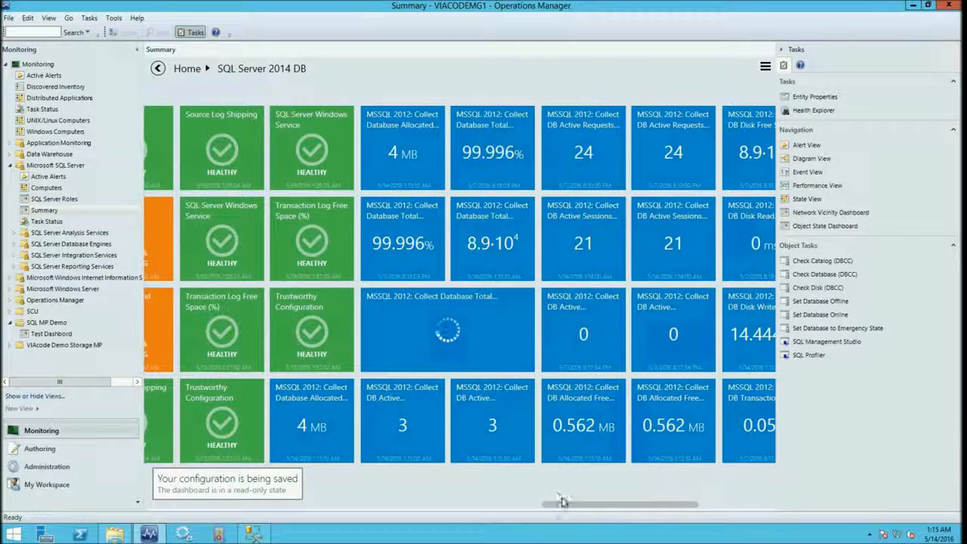
drag(567, 504, 752, 514)
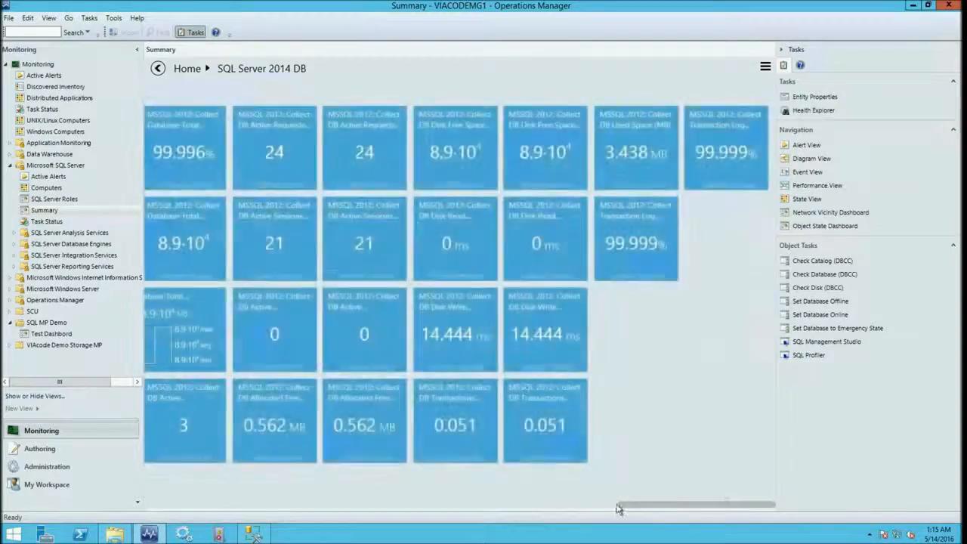
mouse_move(619, 511)
mouse_down()
mouse_move(309, 487)
mouse_move(151, 488)
mouse_up()
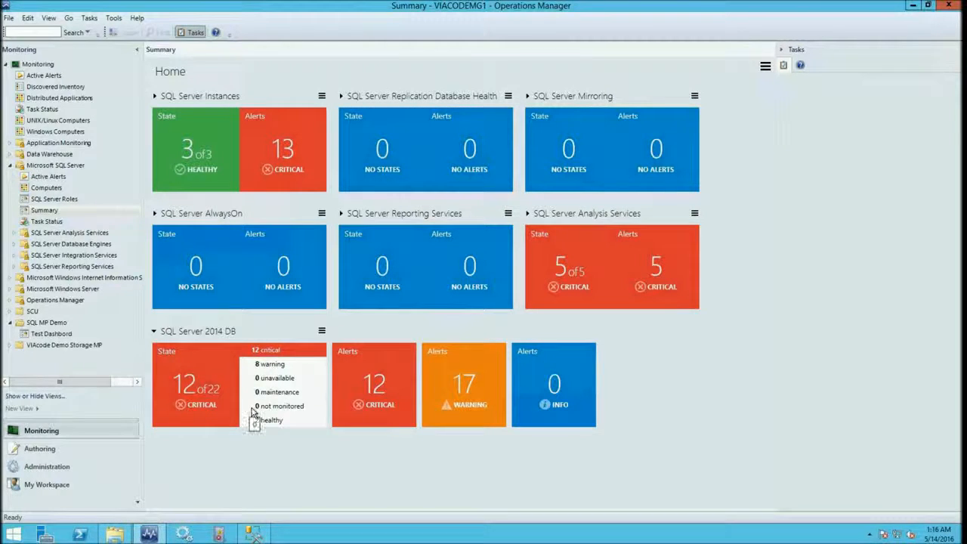
Untick Unavailable, Maintenance, Not monitored and Critical so the SQL Server 2014 DB State tile counts only warnings.
right_click(302, 374)
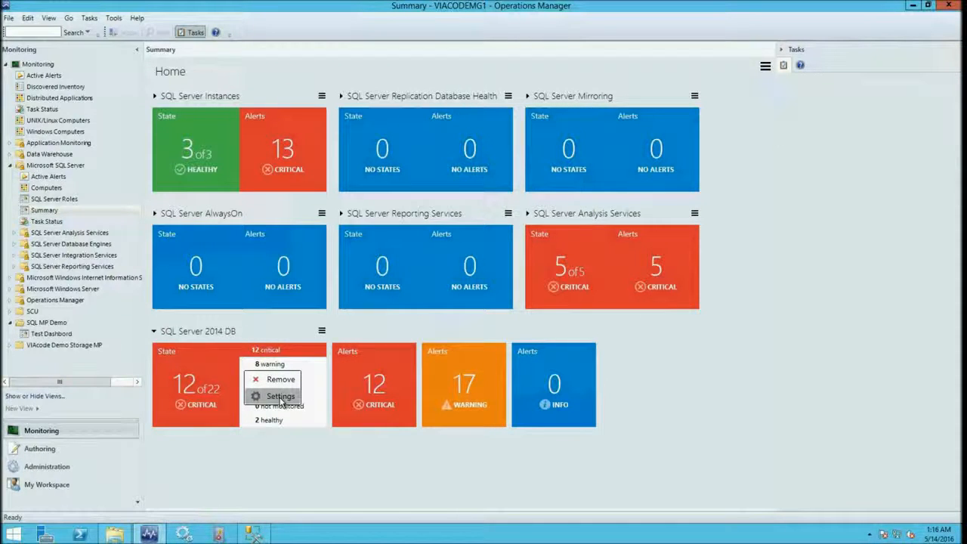
click(280, 398)
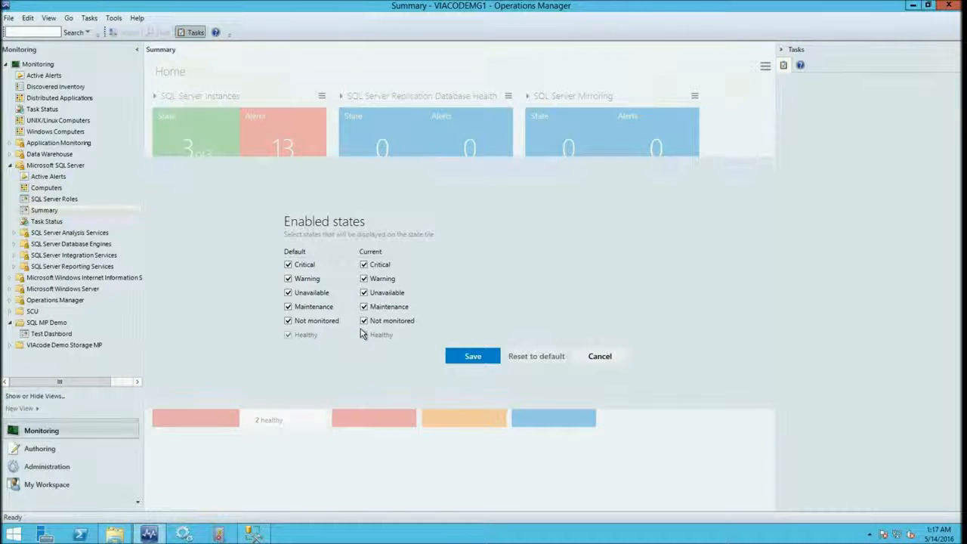
click(289, 294)
click(289, 307)
click(288, 320)
click(288, 265)
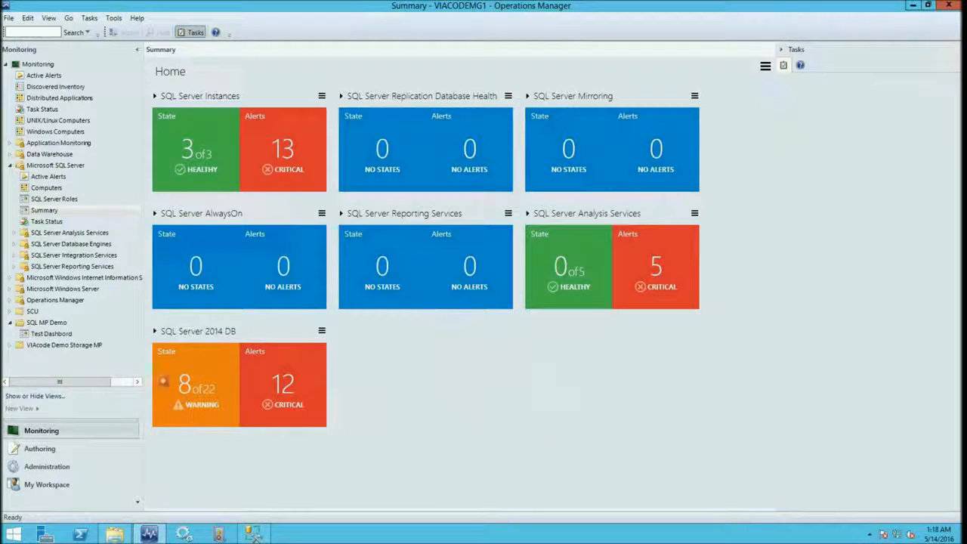
Re-enable the Critical state in the SQL Server 2014 DB State tile settings and save.
click(155, 331)
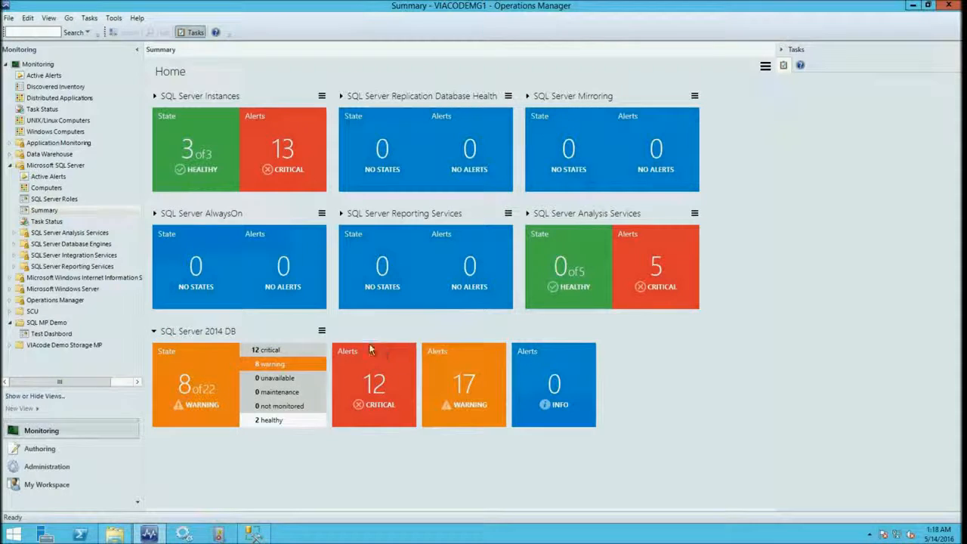
click(322, 330)
click(214, 466)
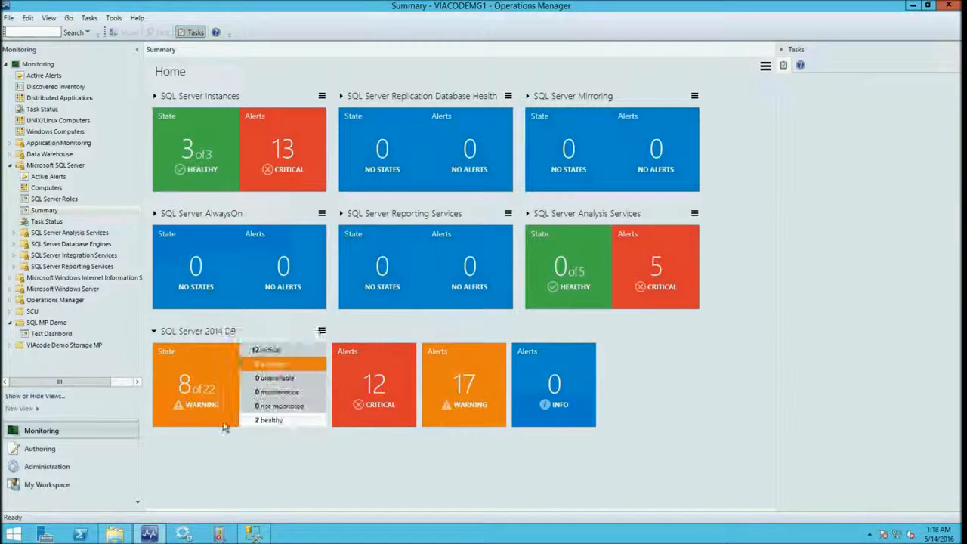
right_click(224, 381)
click(210, 408)
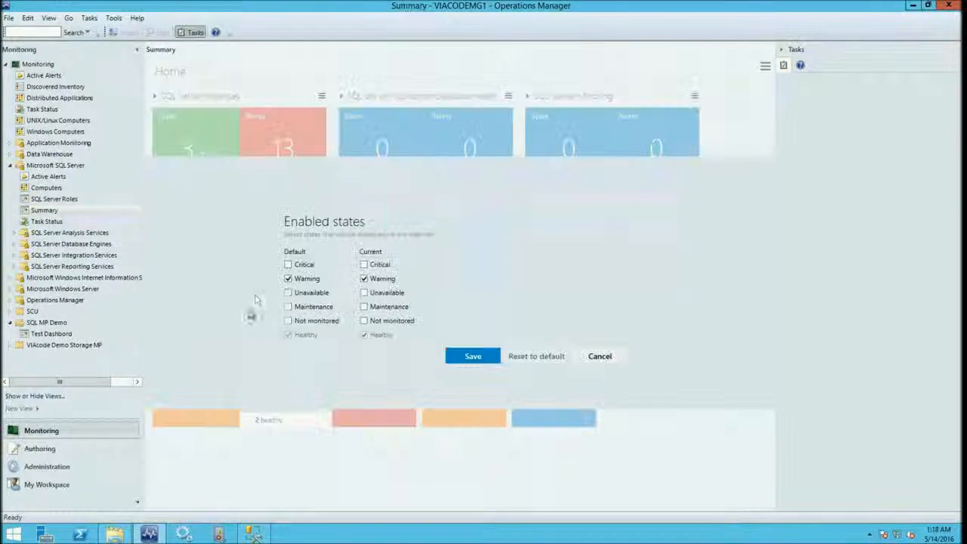
click(288, 264)
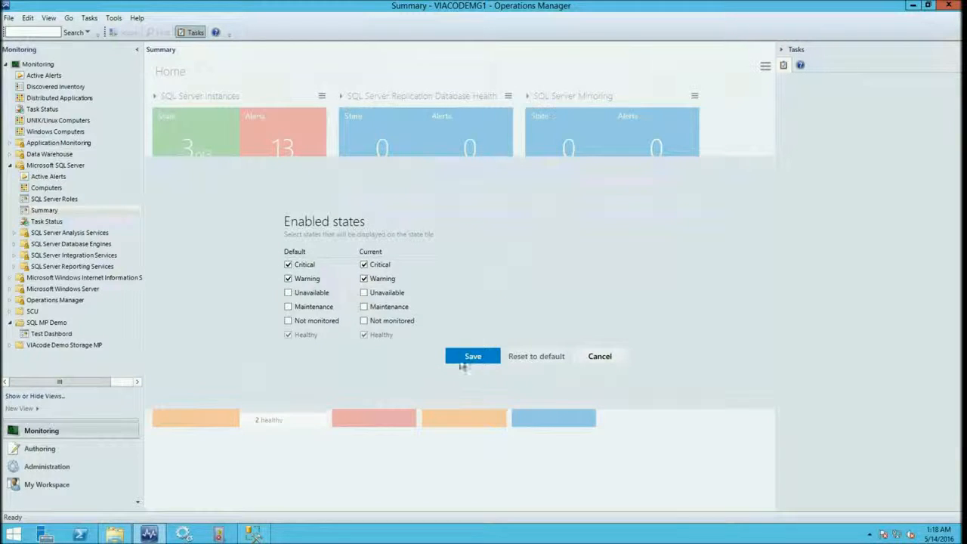
click(462, 361)
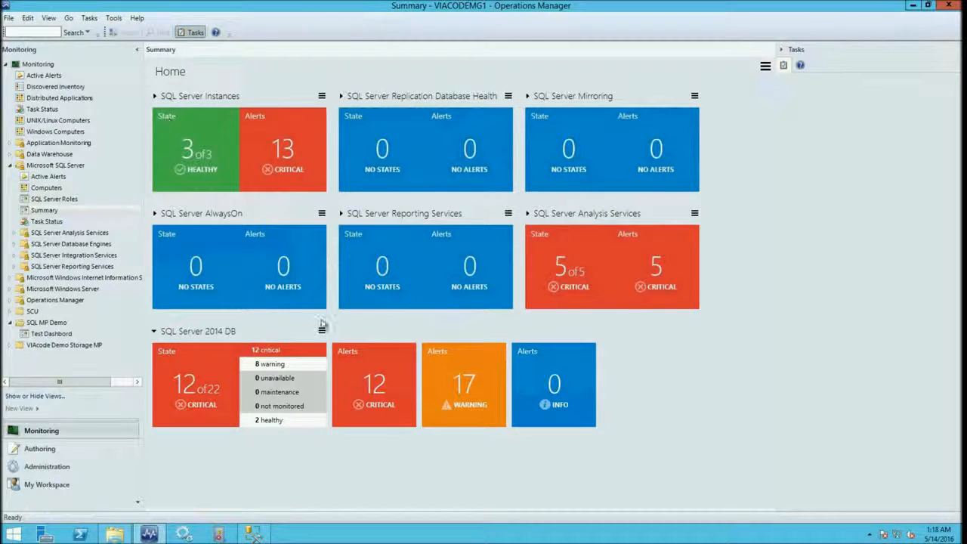
Also enable the Unavailable, Maintenance and Not monitored states for the State tile and save.
click(322, 332)
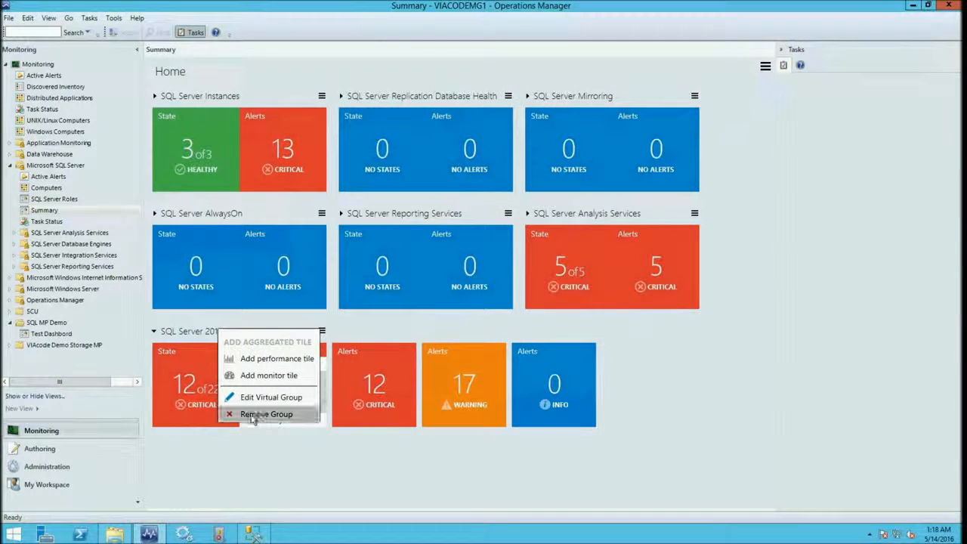
mouse_move(213, 393)
click(199, 415)
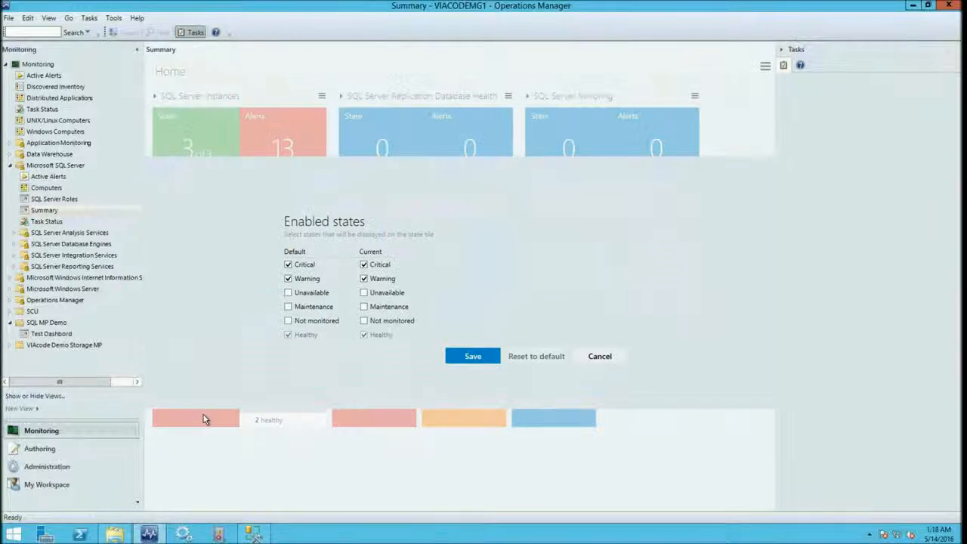
click(288, 293)
click(288, 306)
click(288, 321)
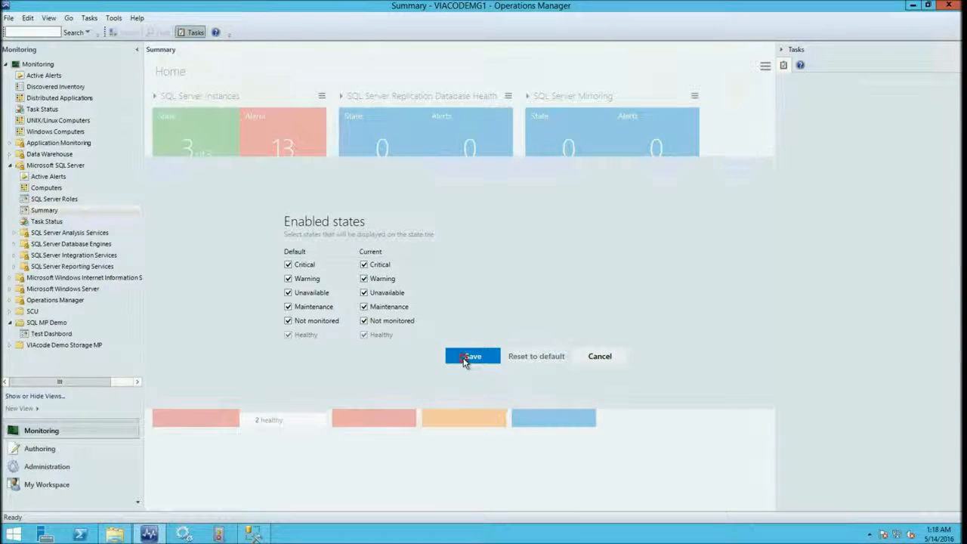
click(466, 358)
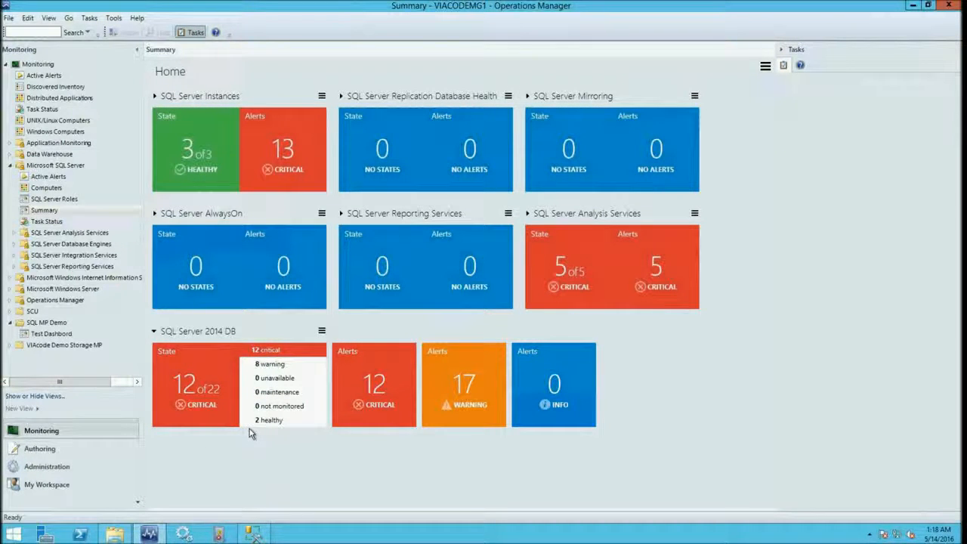
Untick Current Critical in the State tile settings, save, and pick the '8 warning' row.
click(321, 331)
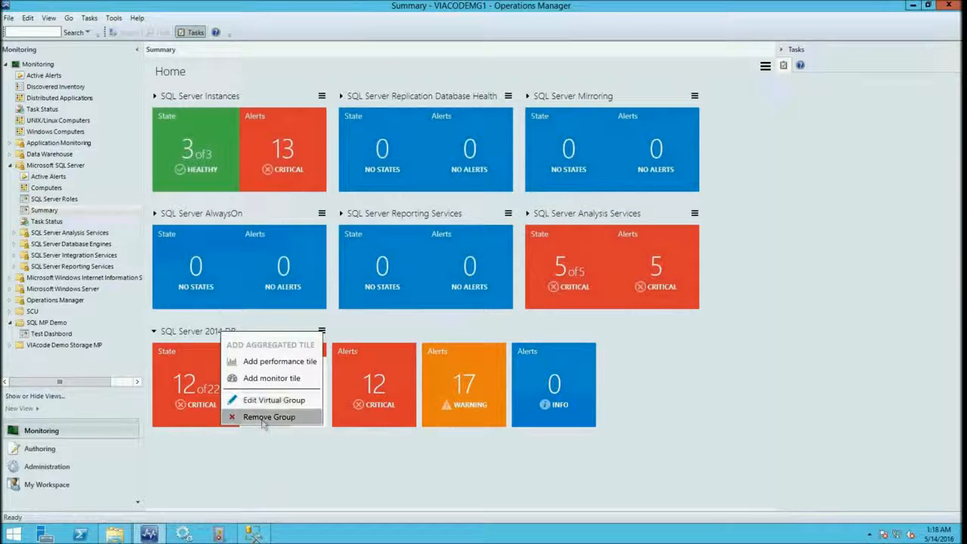
right_click(181, 415)
click(180, 411)
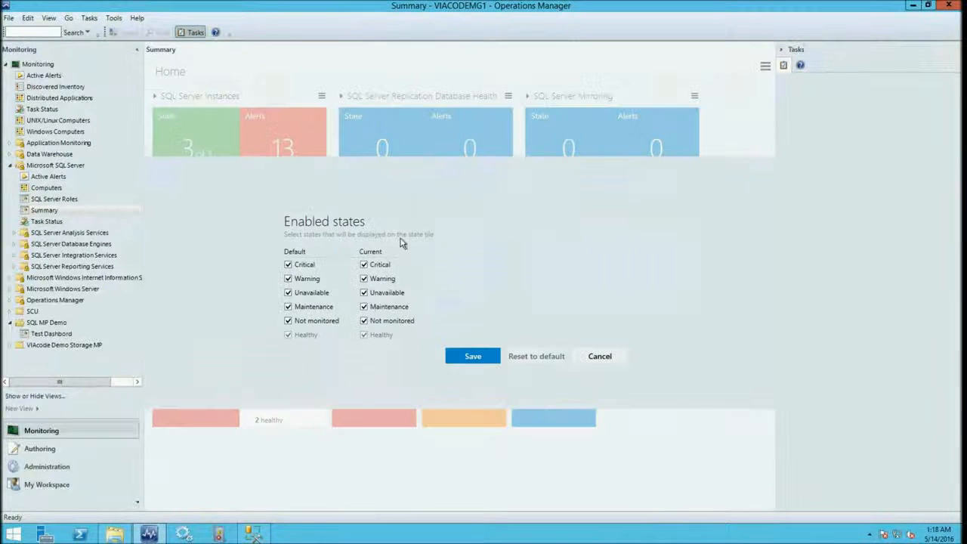
click(380, 266)
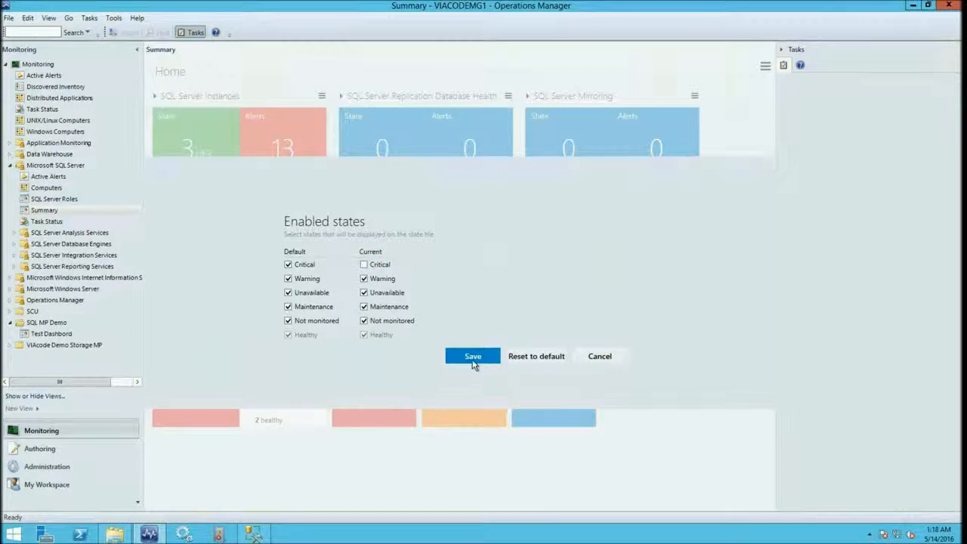
click(472, 357)
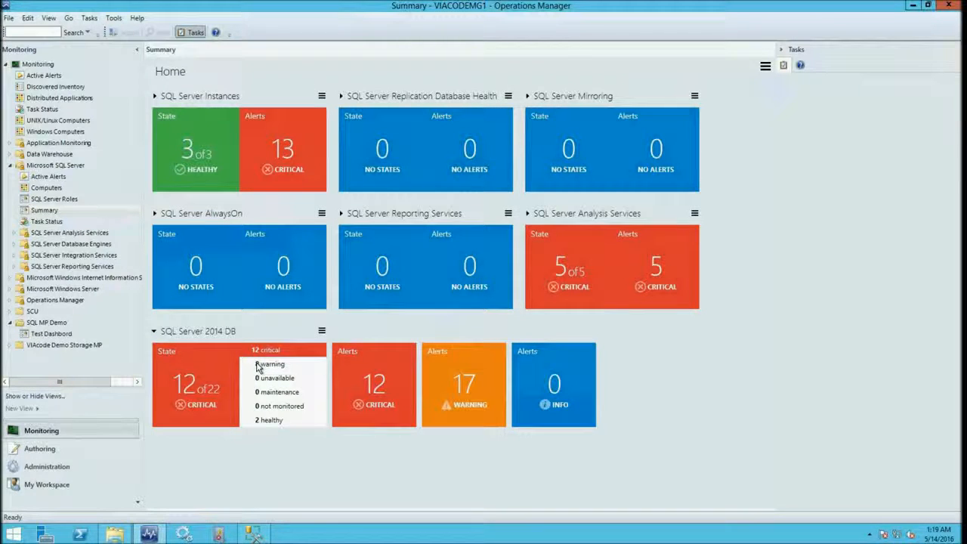
click(302, 370)
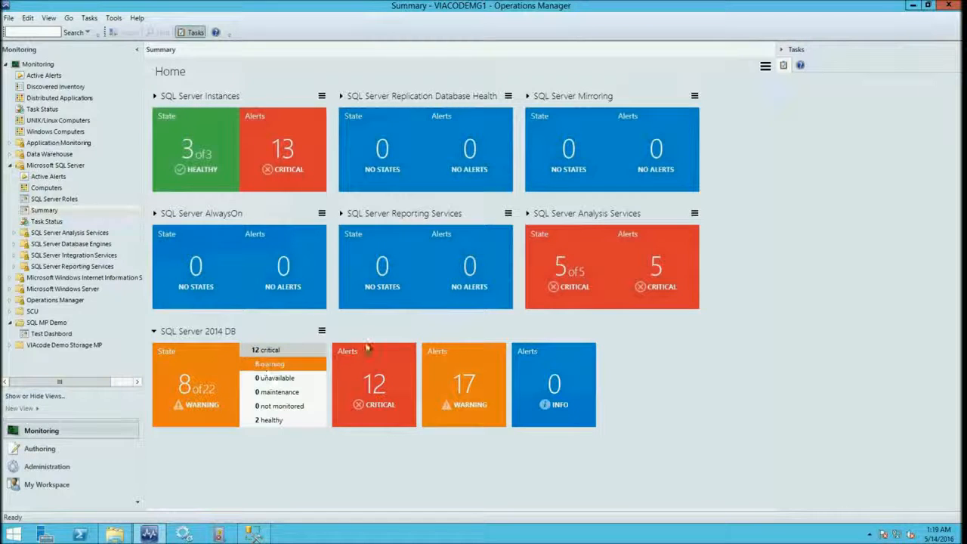
click(534, 214)
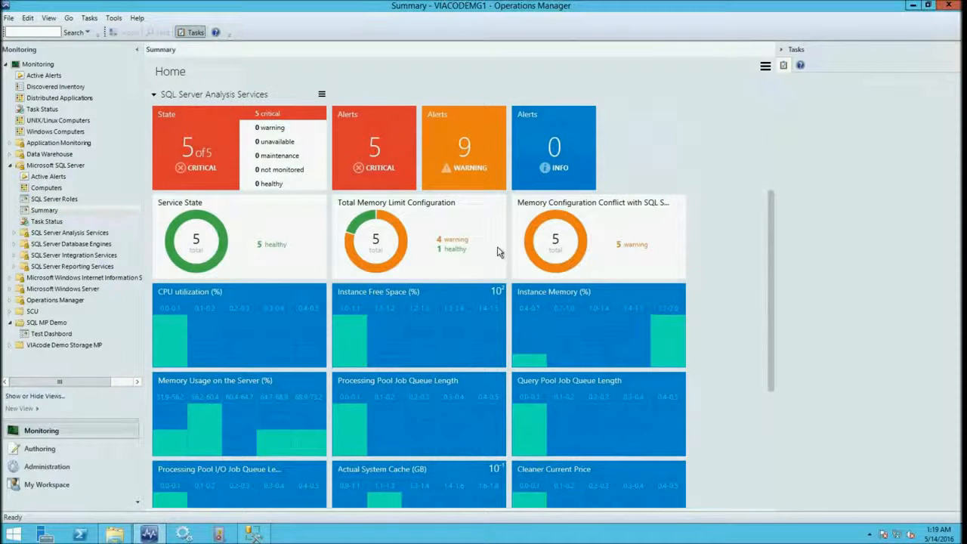
right_click(171, 142)
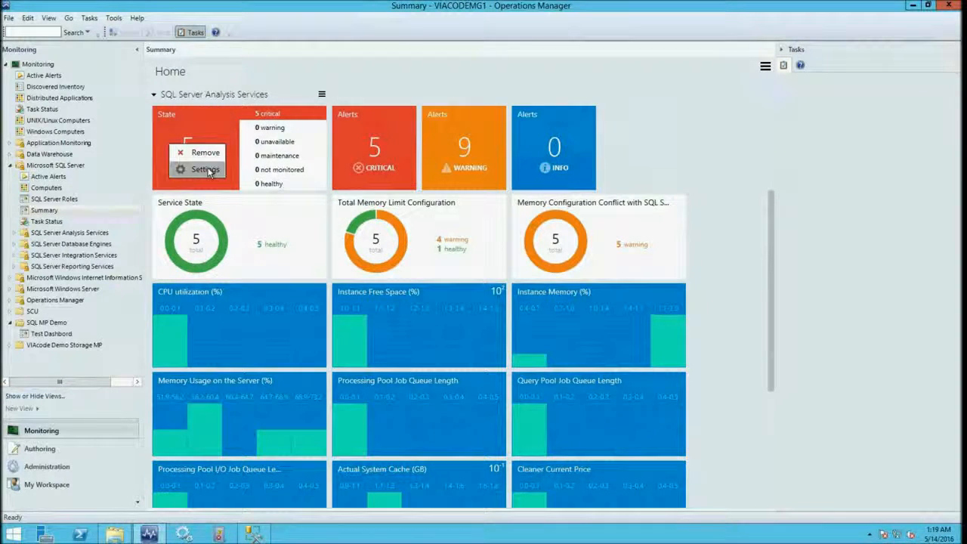
click(206, 169)
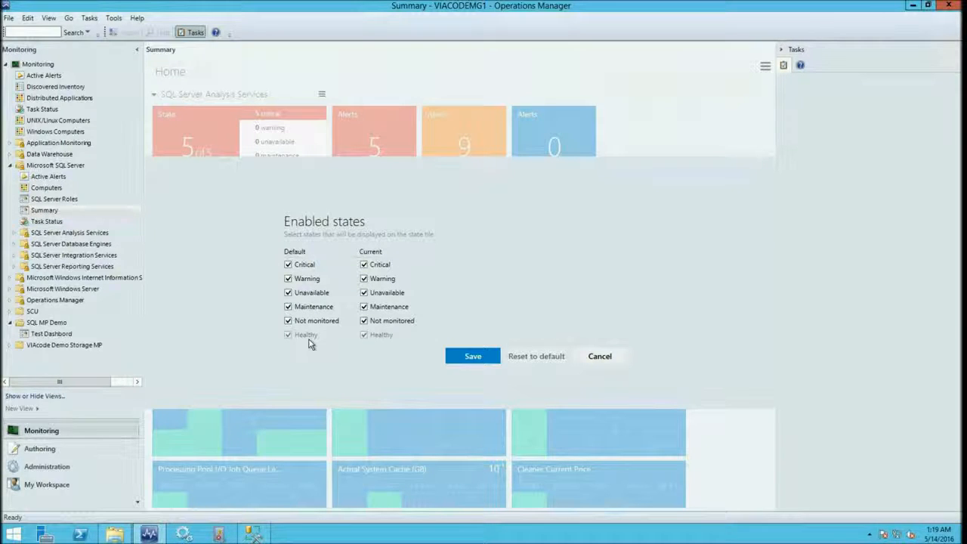
click(598, 358)
click(153, 96)
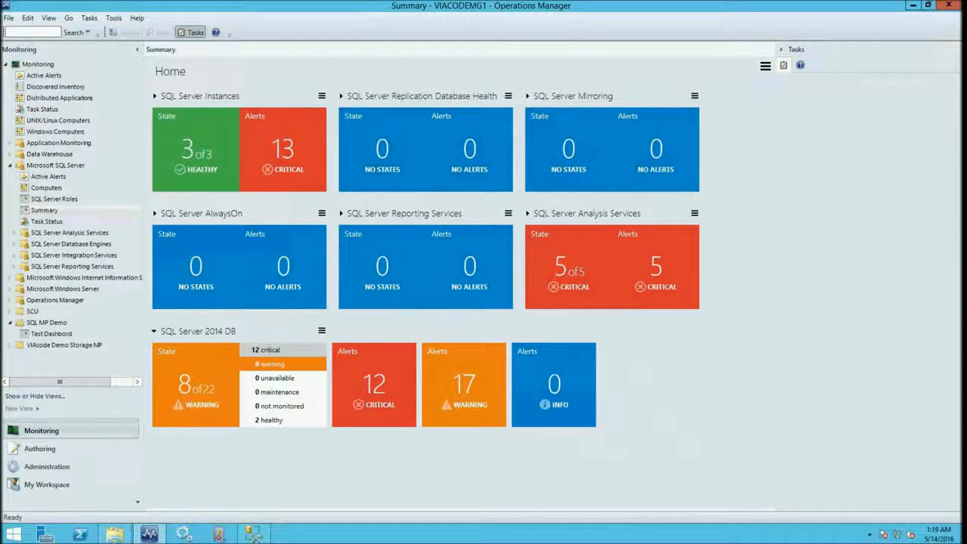
mouse_move(527, 533)
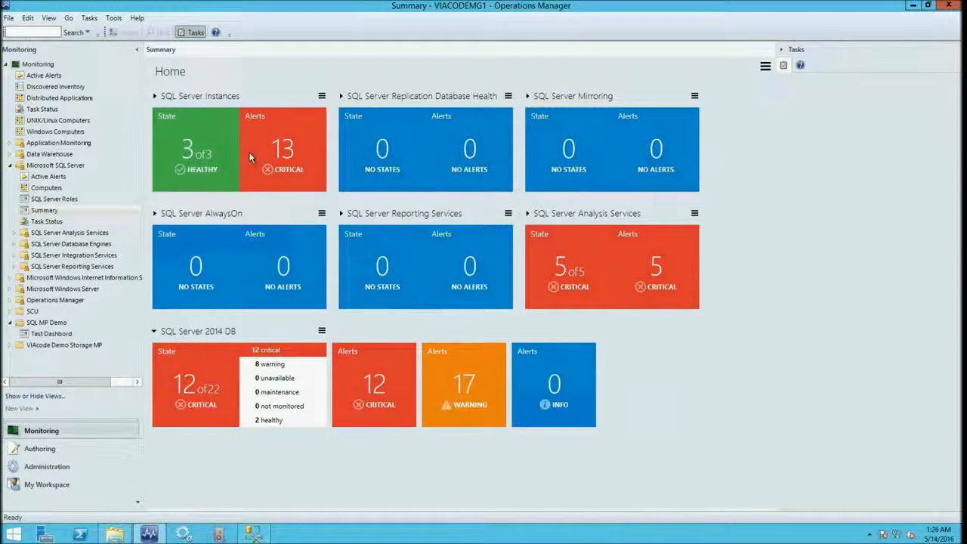
In the SQL Server Instances view, set Show instance path to Hide, then open MSSQLSERVER's Related Objects.
click(209, 155)
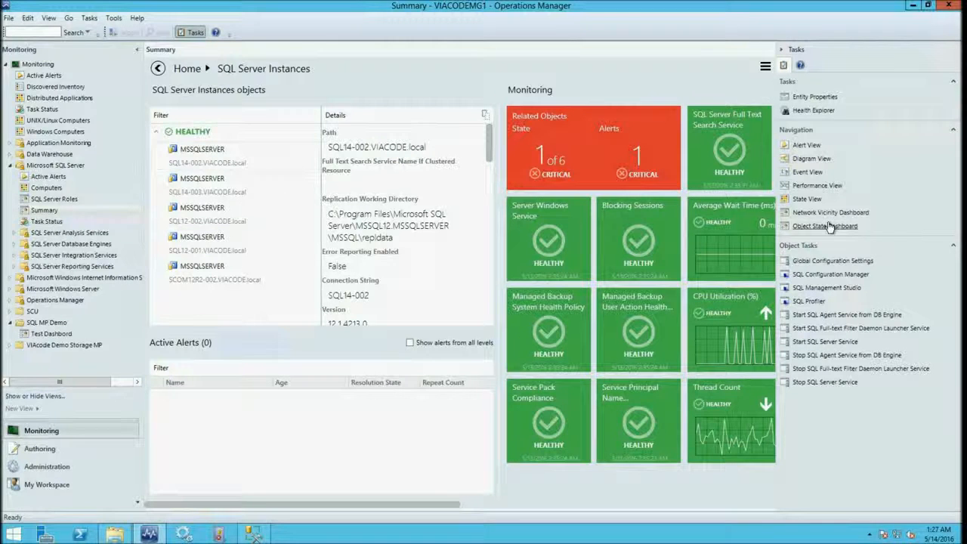
click(765, 67)
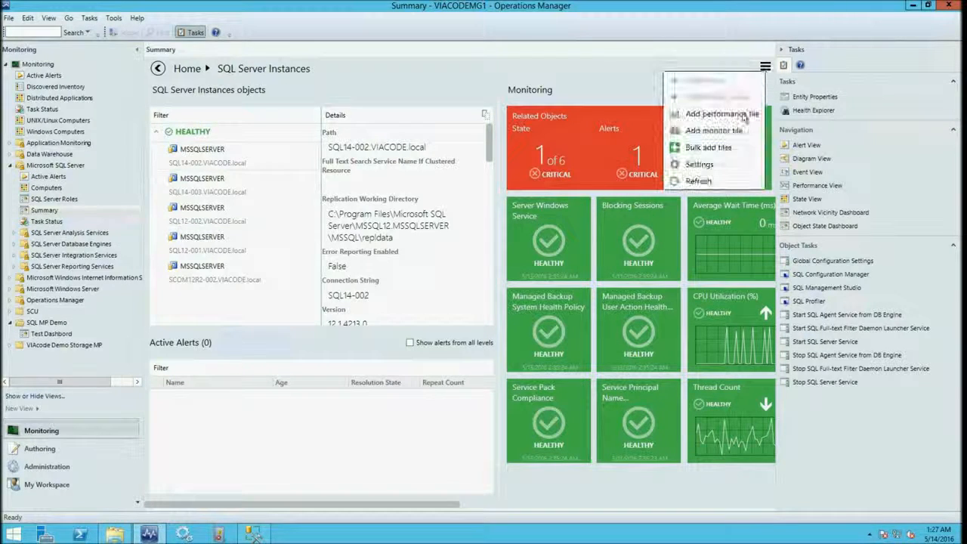
click(690, 164)
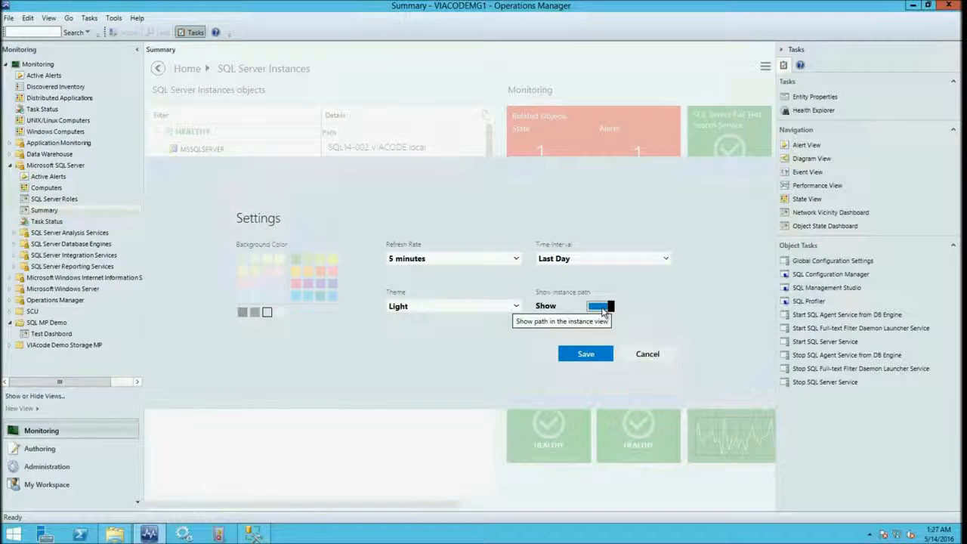
click(603, 307)
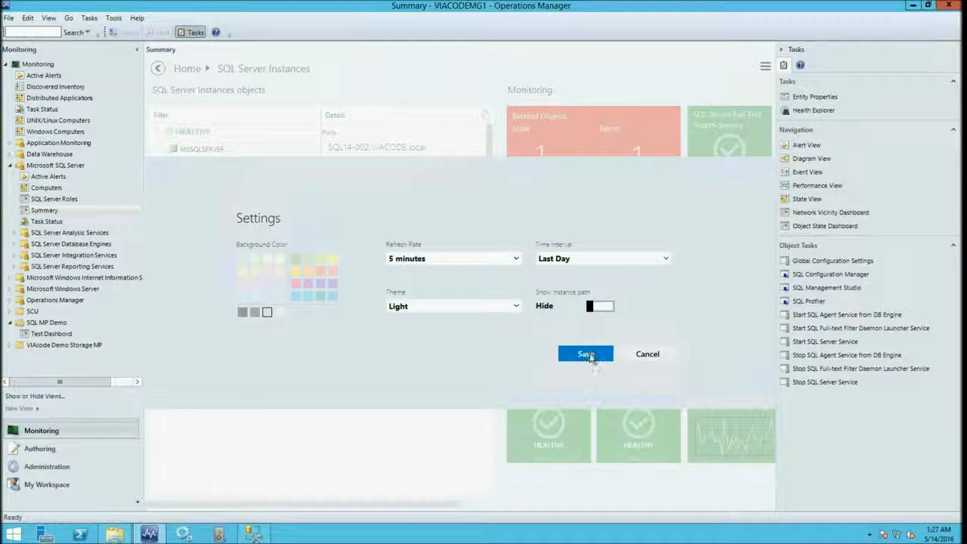
click(587, 354)
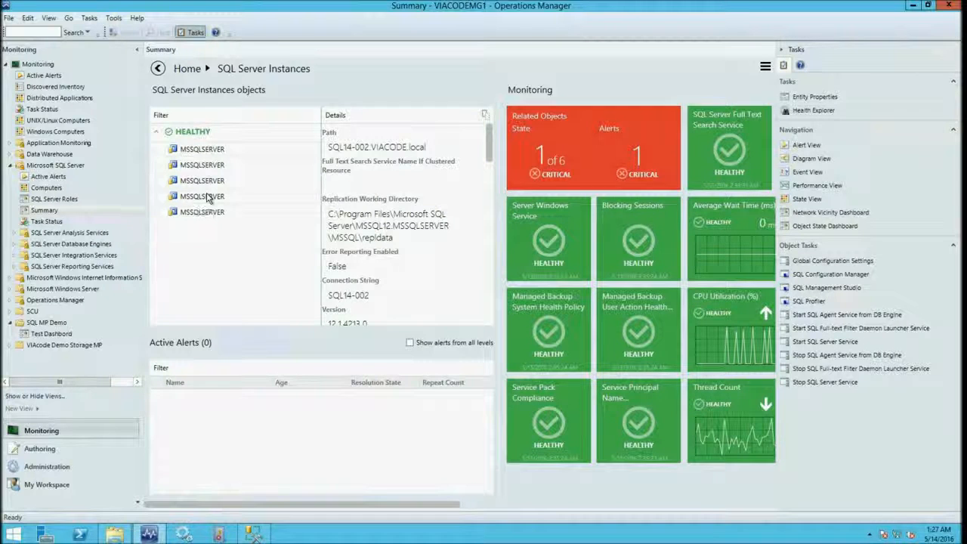
click(546, 145)
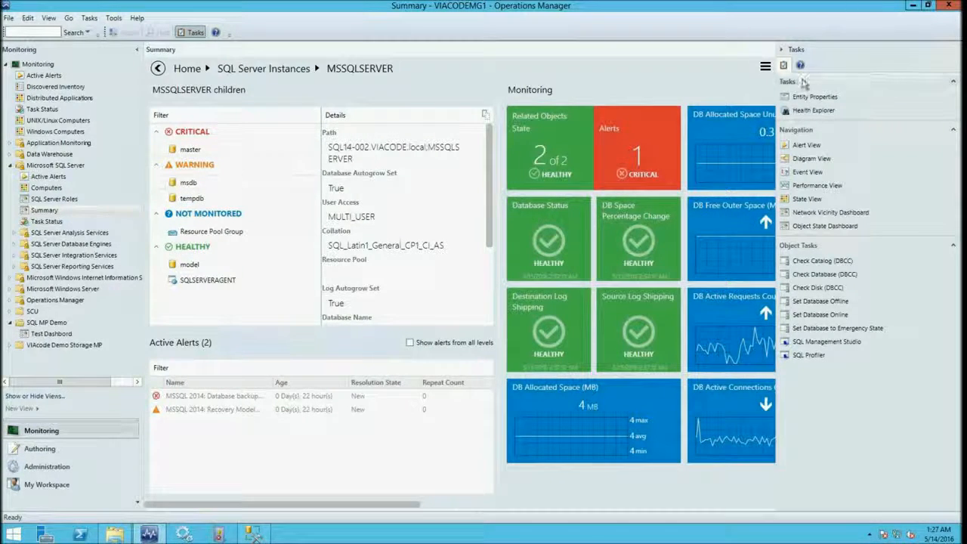
Switch the dashboard setting Show instance path back to Show and save.
click(765, 66)
click(664, 176)
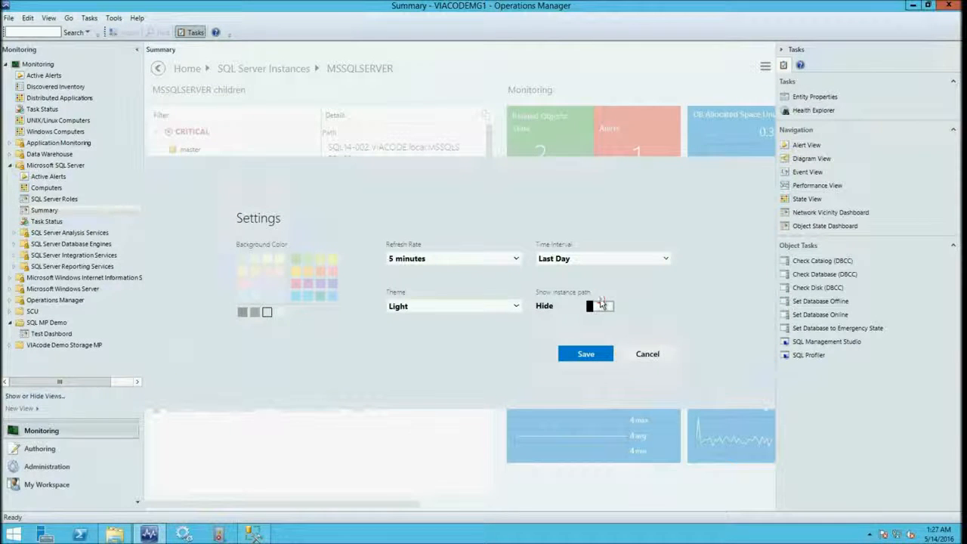
click(602, 305)
click(585, 354)
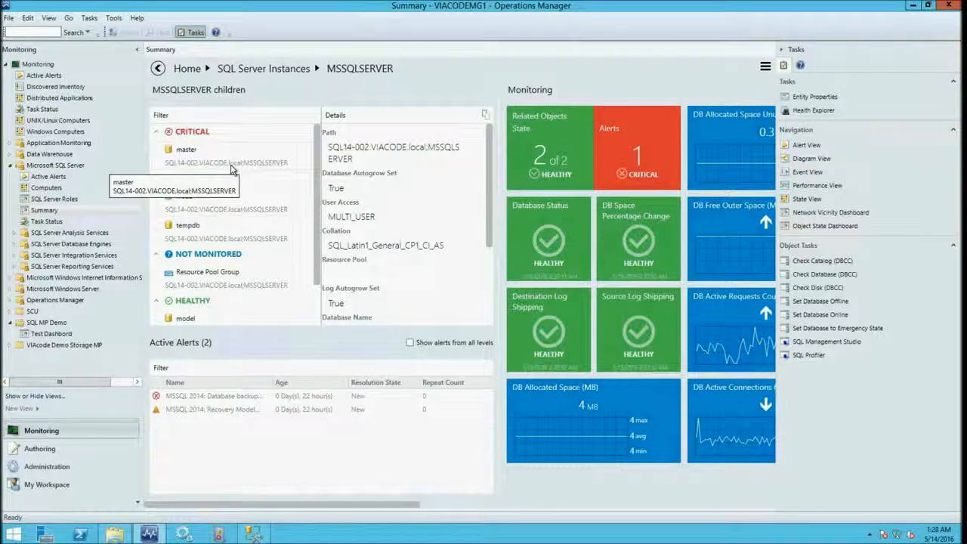
Filter the MSSQLSERVER children object list by '002'.
click(207, 112)
text(003)
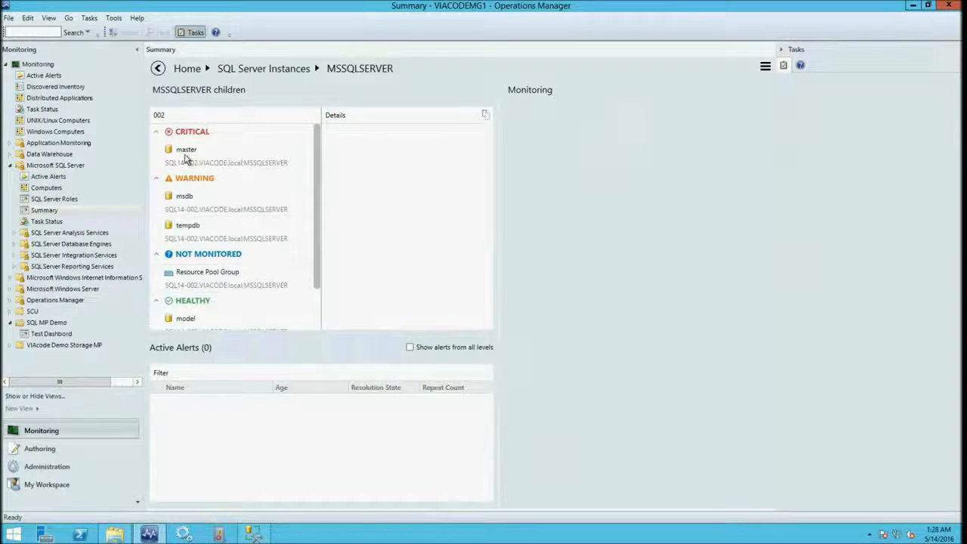
click(316, 207)
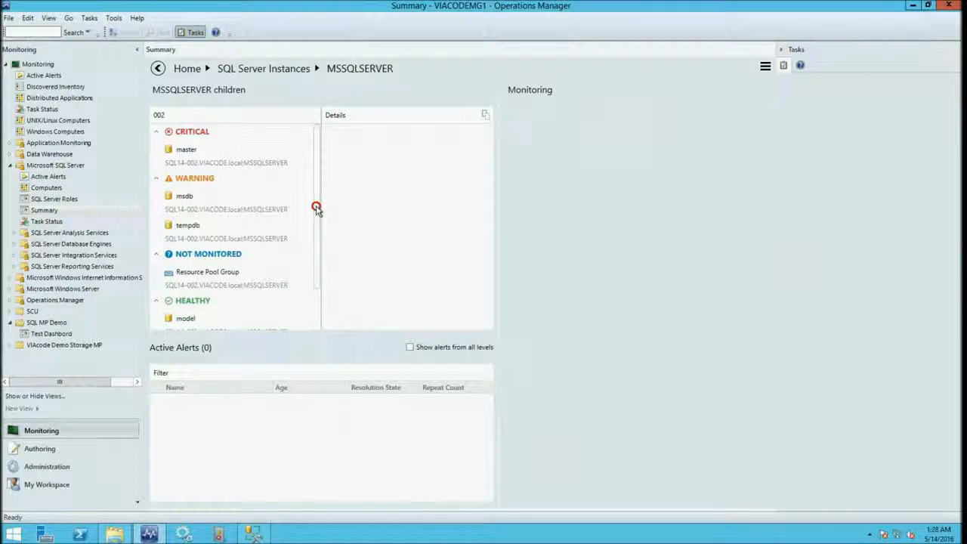
drag(315, 210, 312, 280)
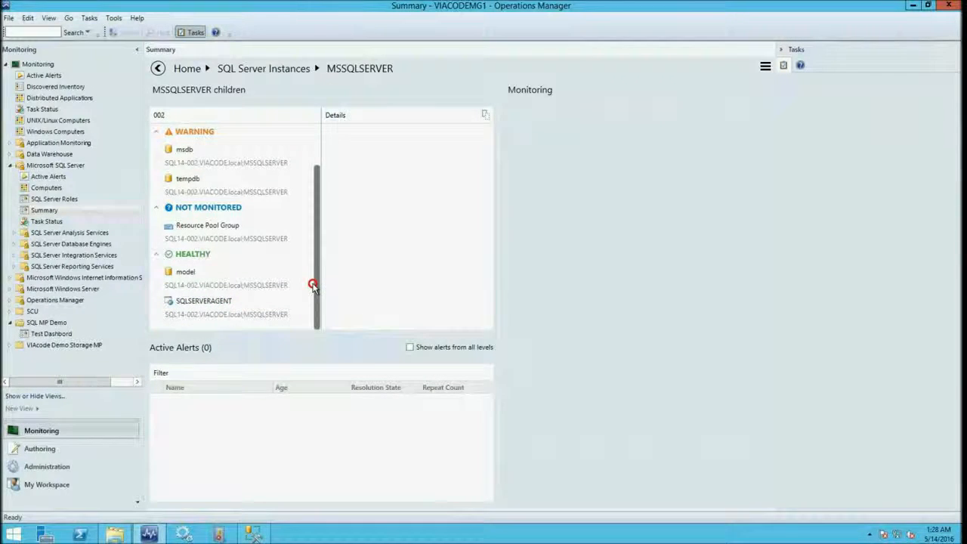
drag(320, 224, 320, 162)
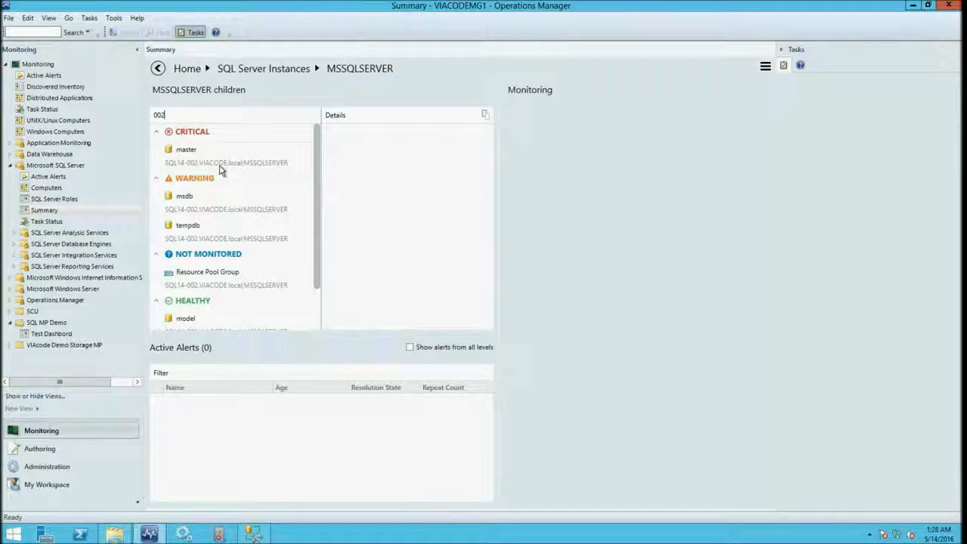